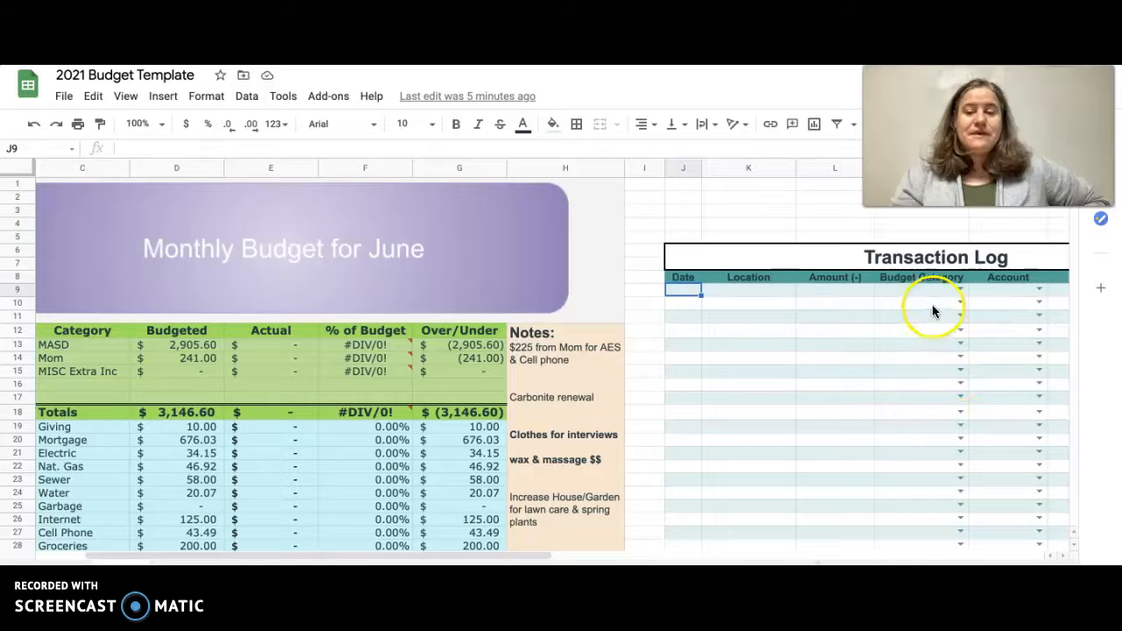
Enter the first Transaction Log row with date 1-Jun, location Mortgage and amount -676.03.
click(824, 291)
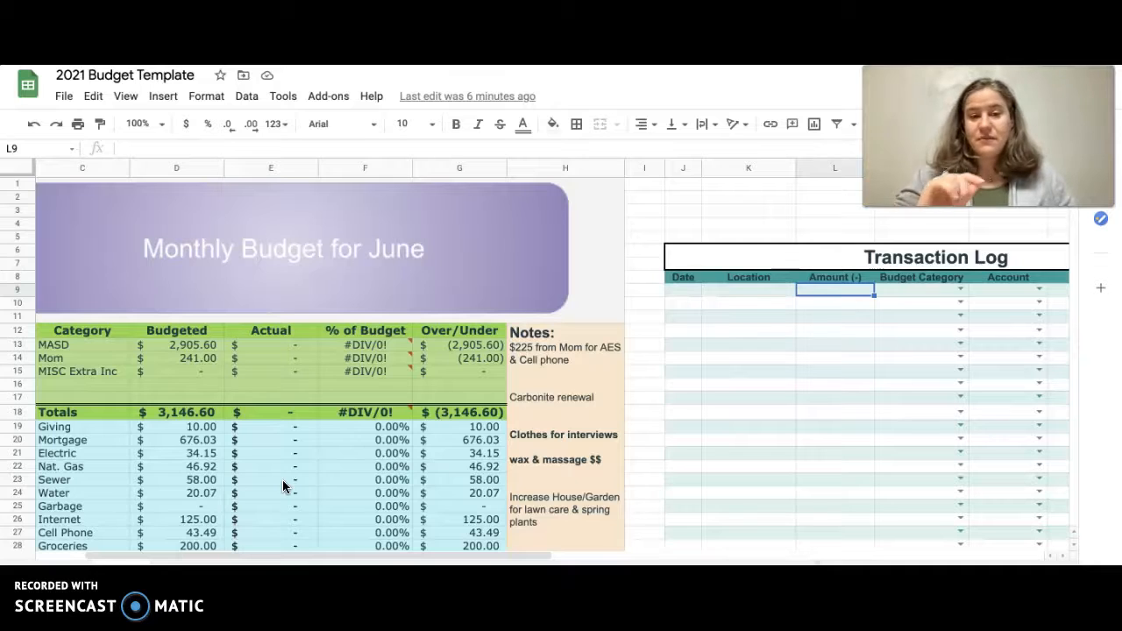
key(Left)
key(Left)
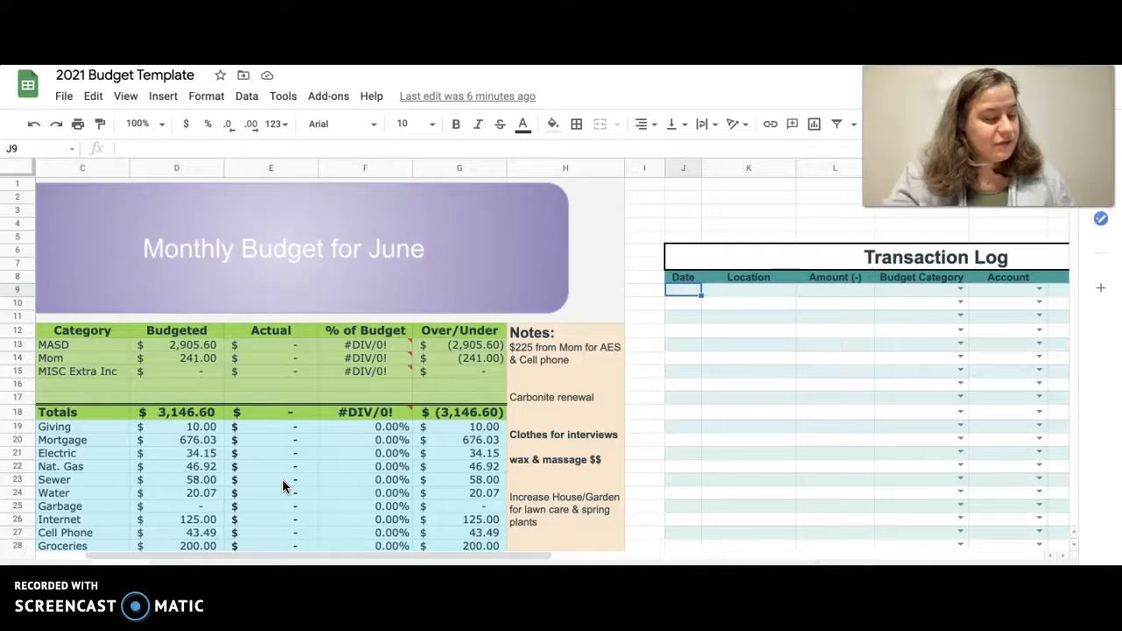
text(1-Jun)
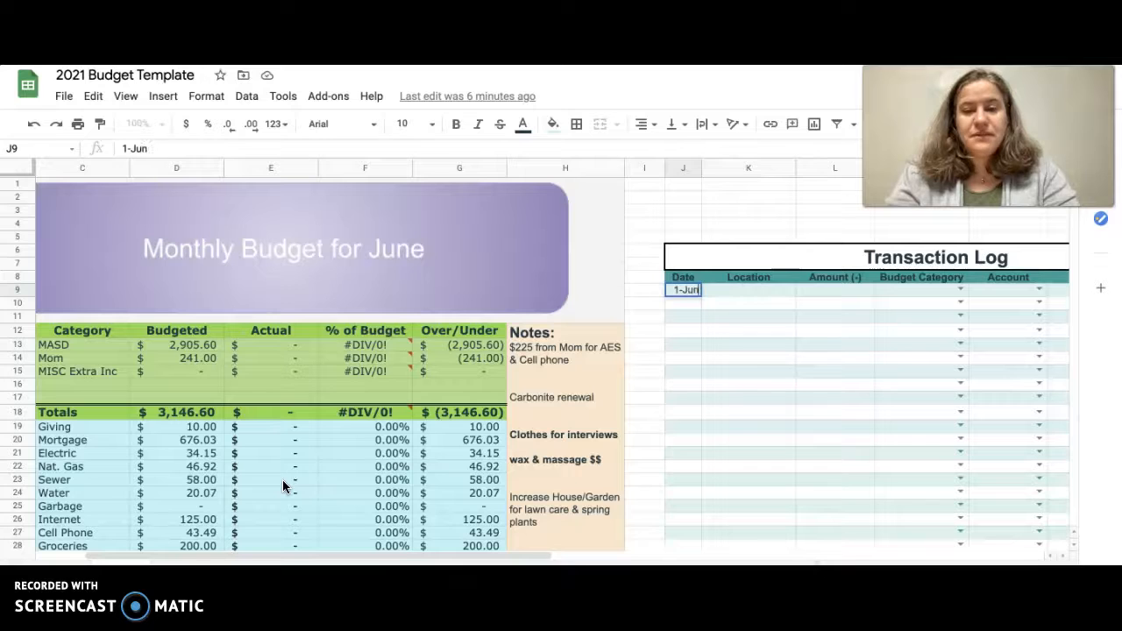
key(Tab)
text(Mo)
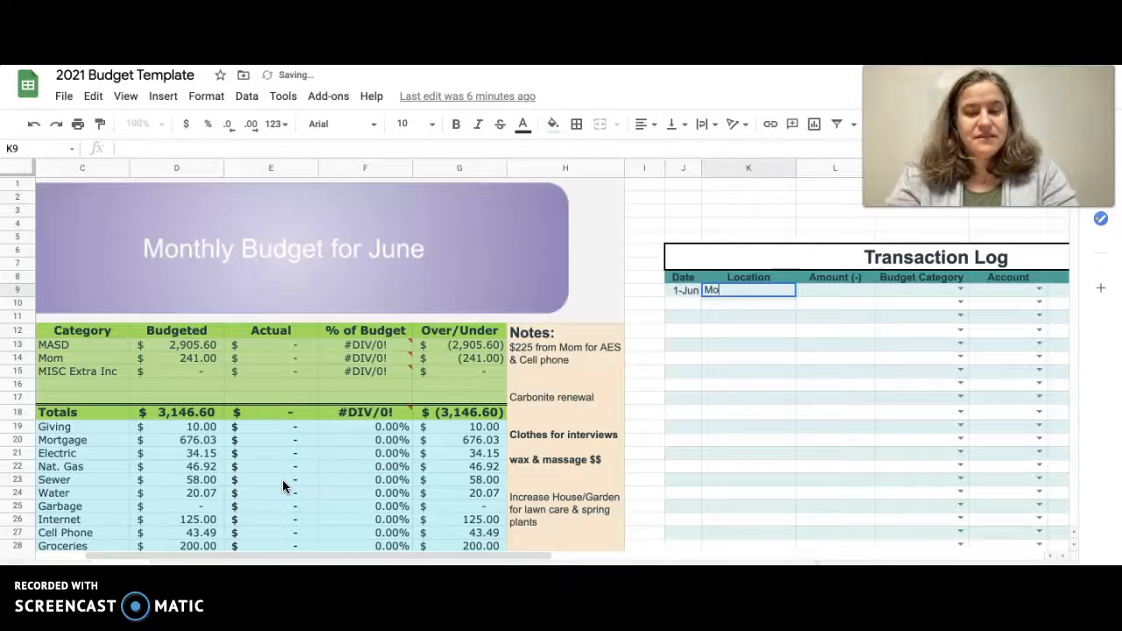
text(rtgage)
key(Tab)
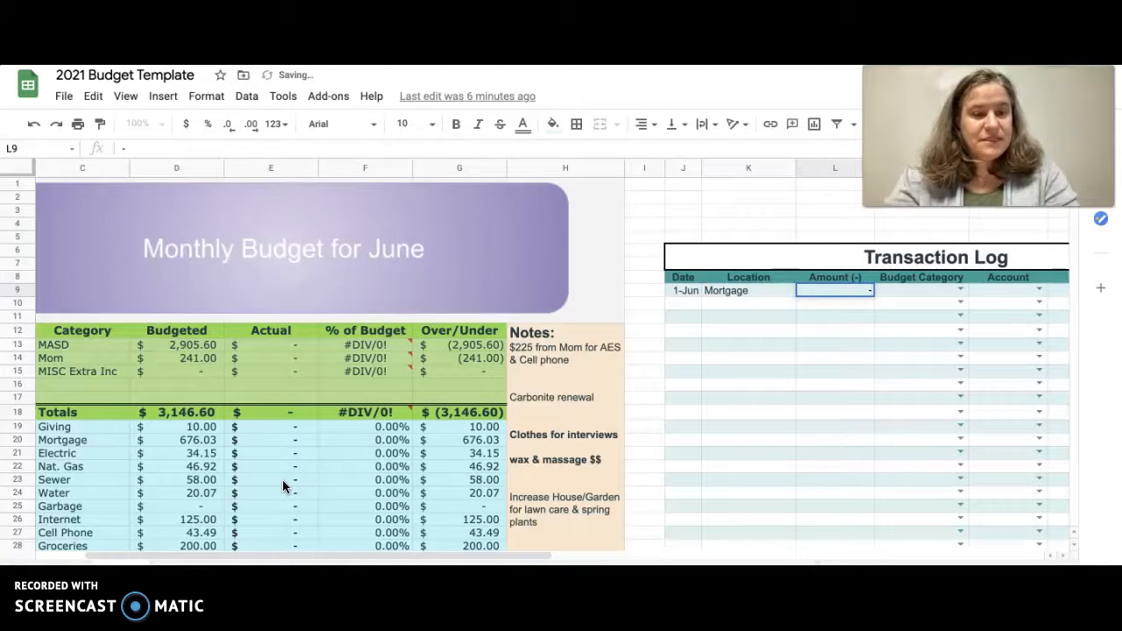
text(-676.0)
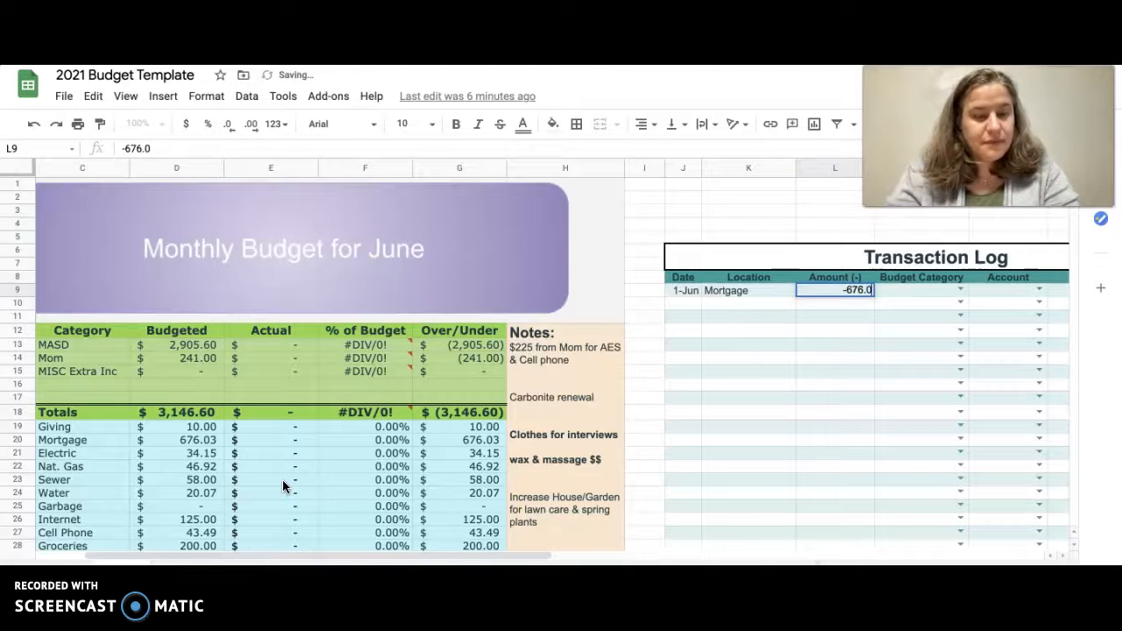
text(3)
key(Return)
key(Tab)
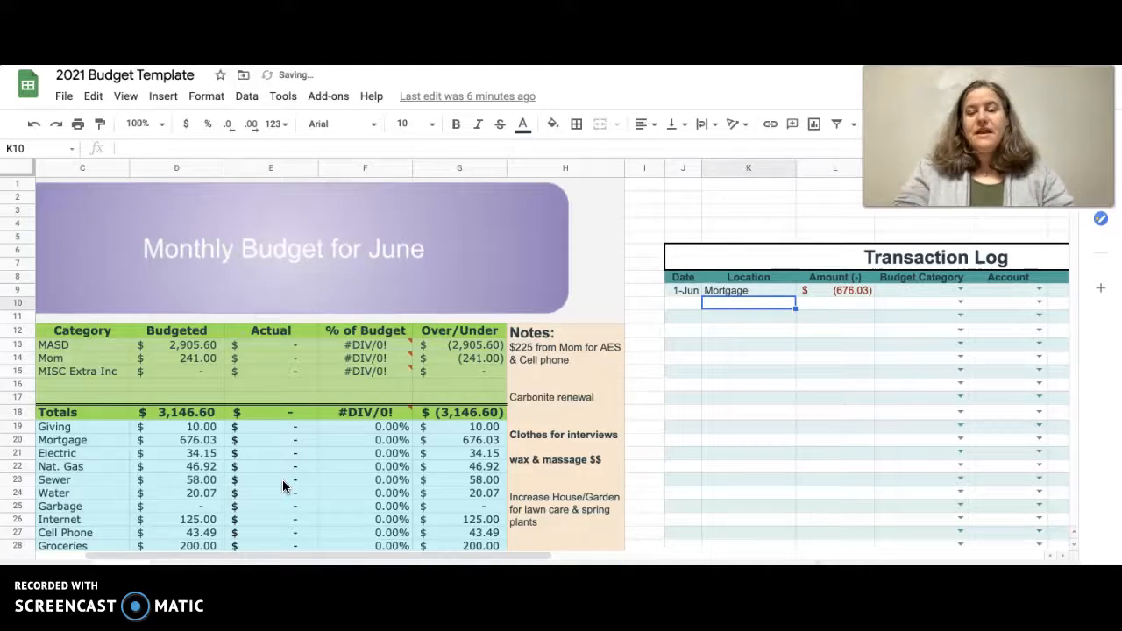
key(Right)
key(Up)
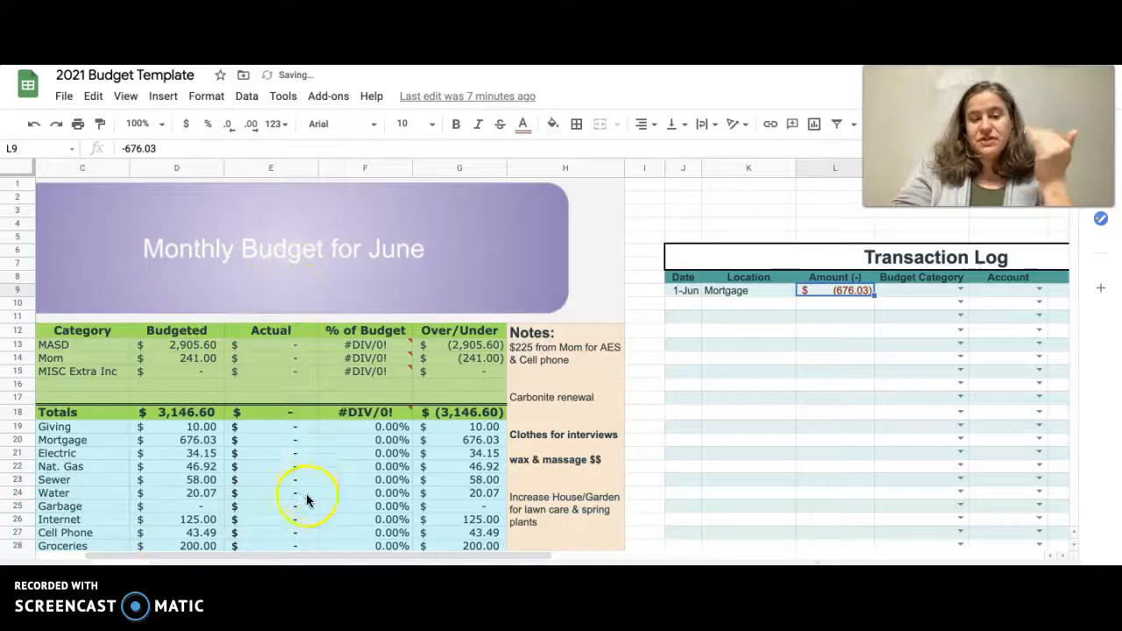
Set the 1-Jun transaction's budget category to Mortgage and check the Mortgage row's Actual formula in the budget table.
click(922, 291)
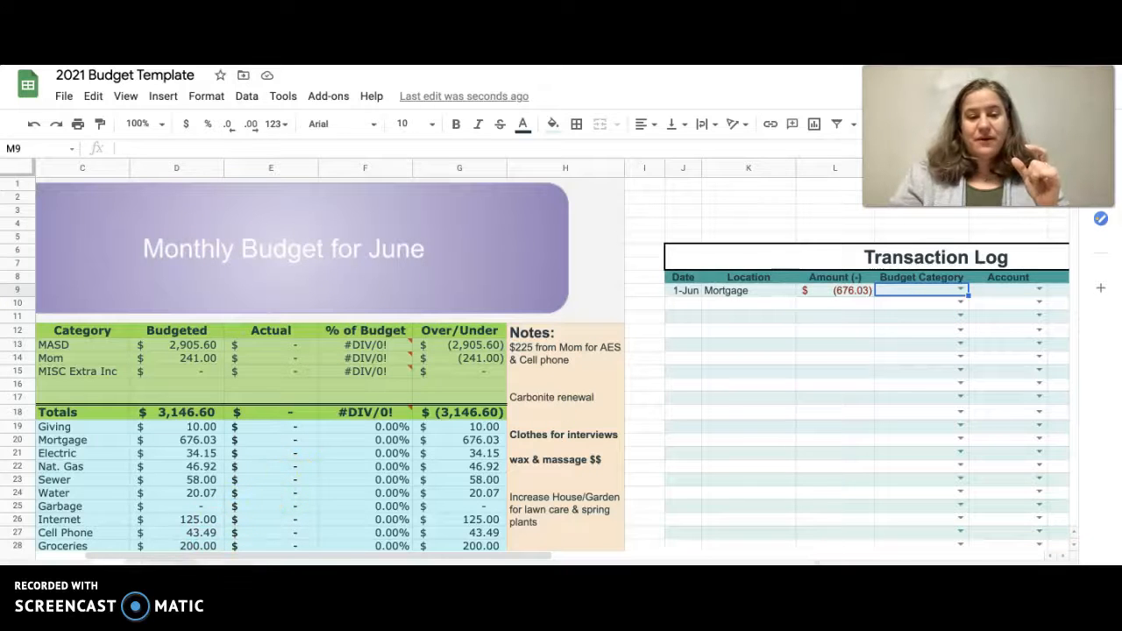
click(173, 580)
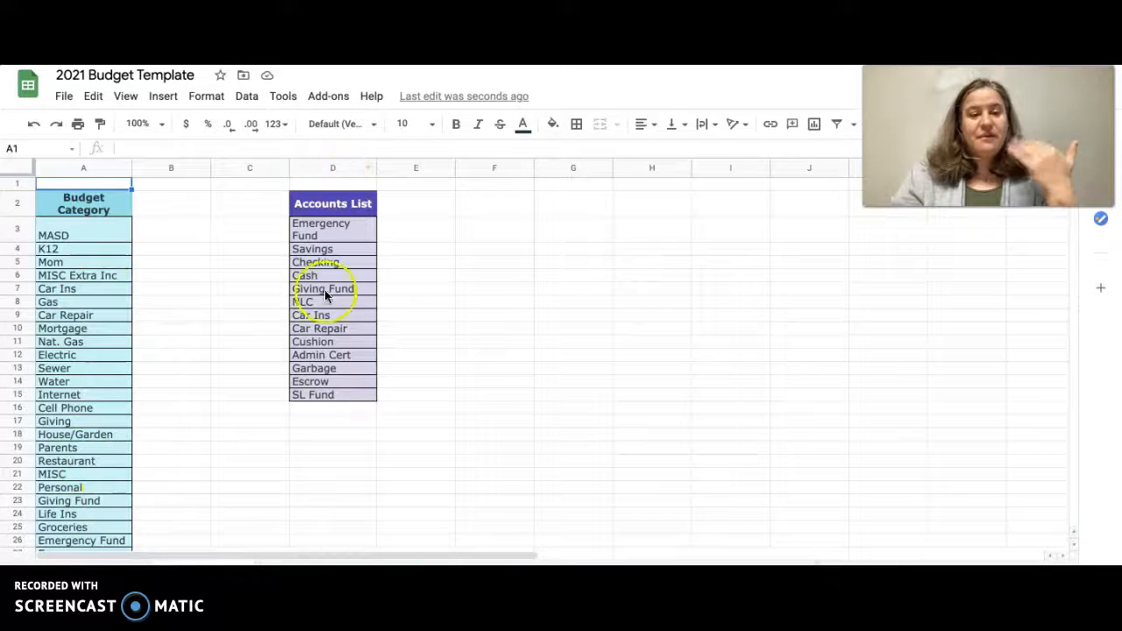
click(100, 574)
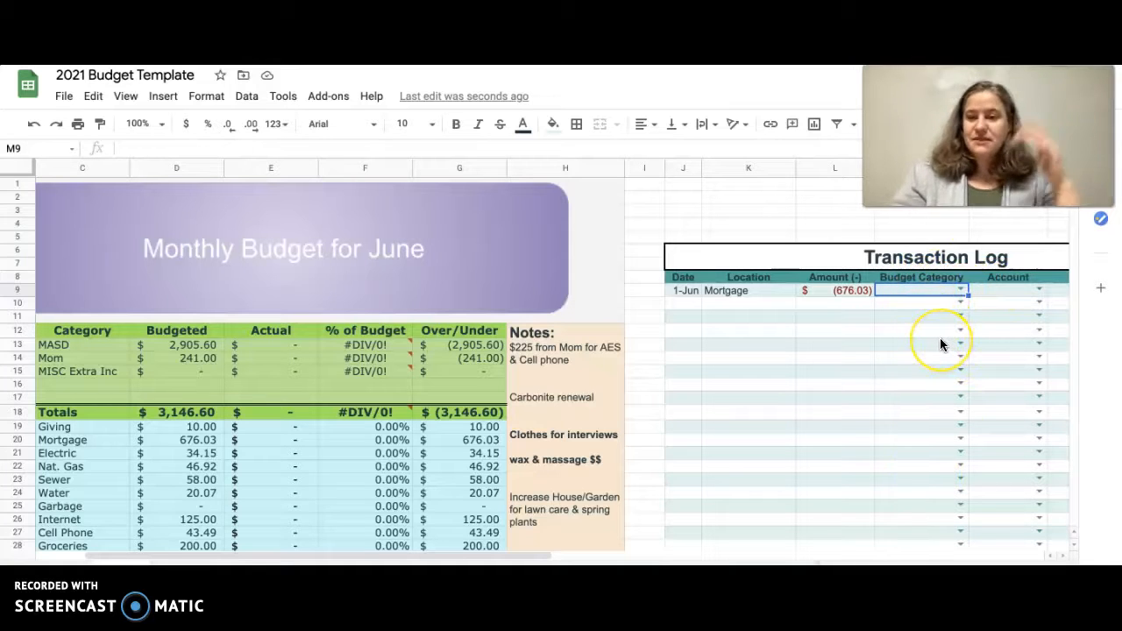
click(959, 290)
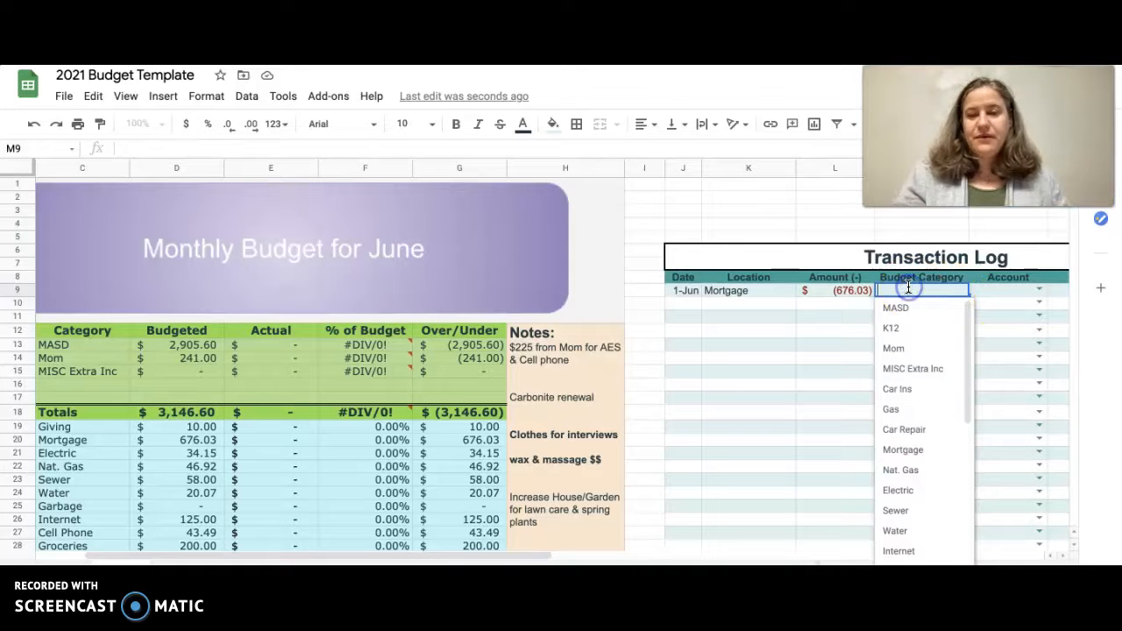
text(mor)
click(888, 308)
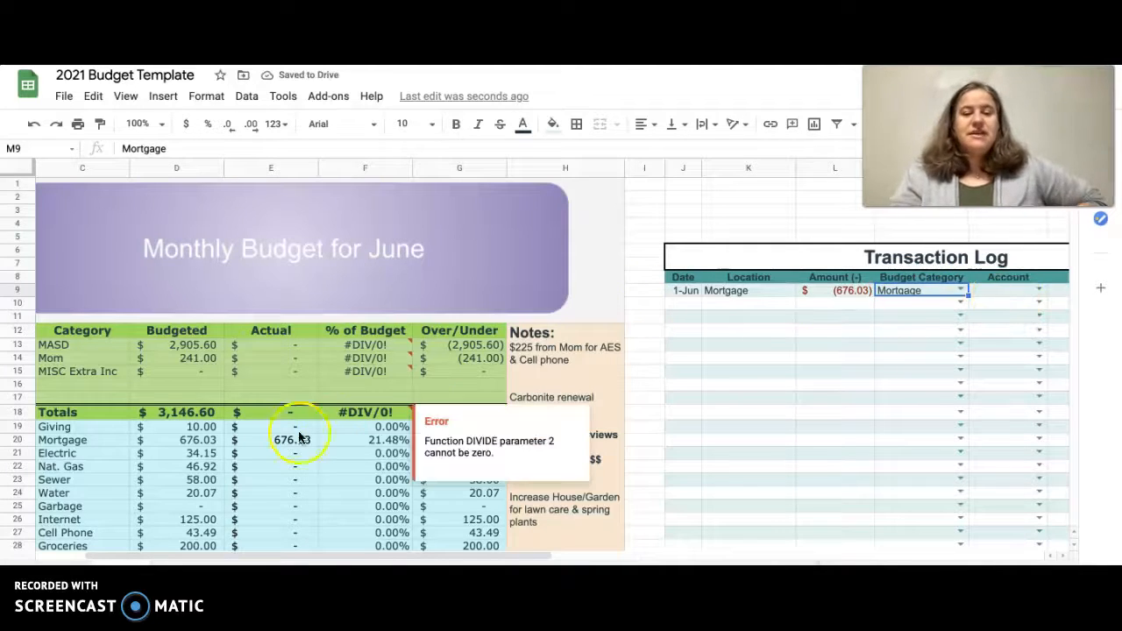
click(267, 443)
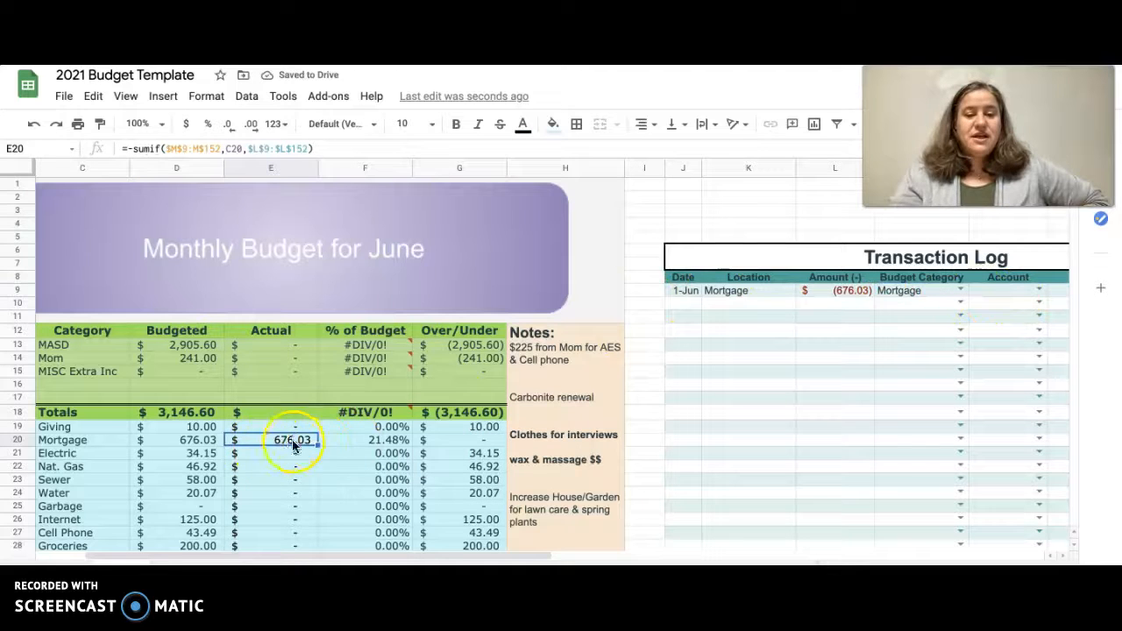
Enter the second Transaction Log row with date 4-Jun, location MASD and amount 1452.90.
click(685, 306)
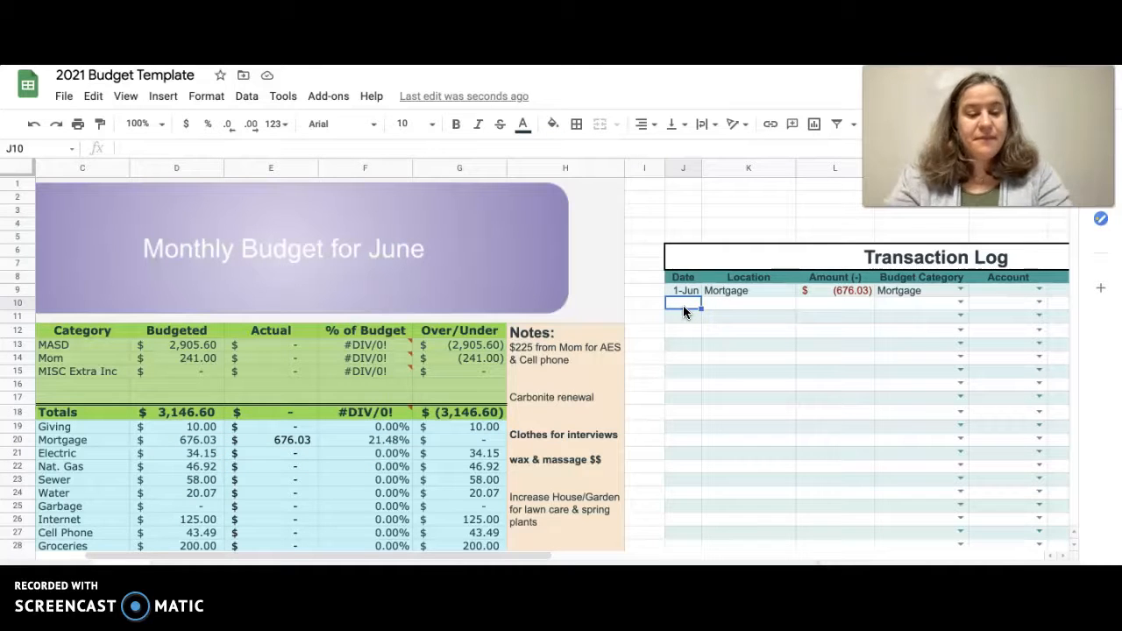
text(6/4)
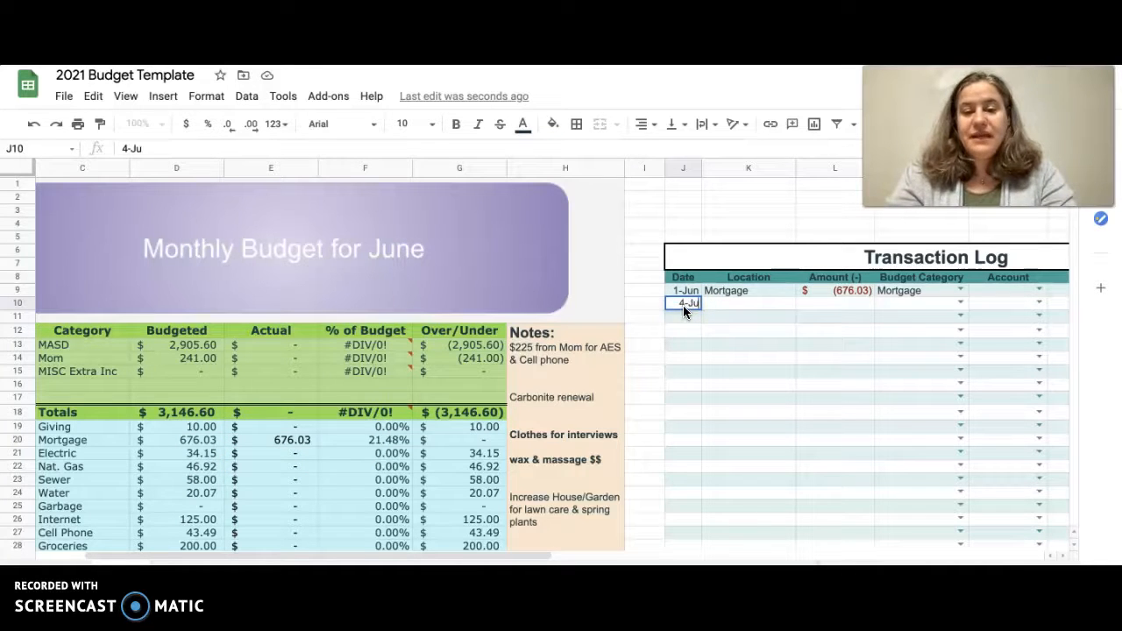
key(Tab)
text(MS)
key(BackSpace)
text(ASD)
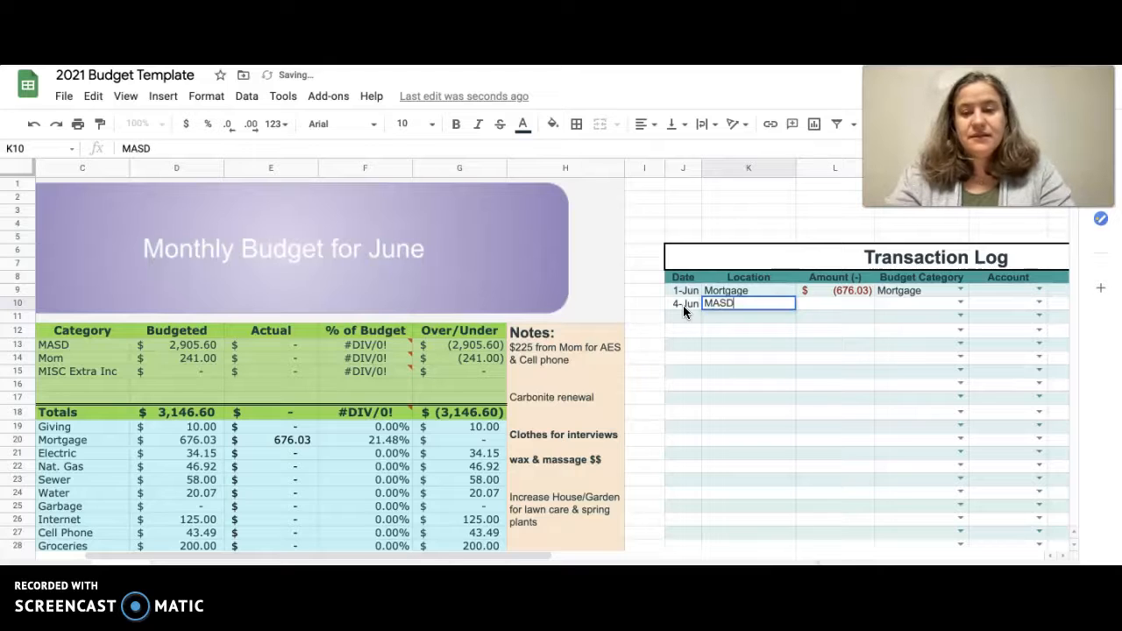
key(Tab)
text(1)
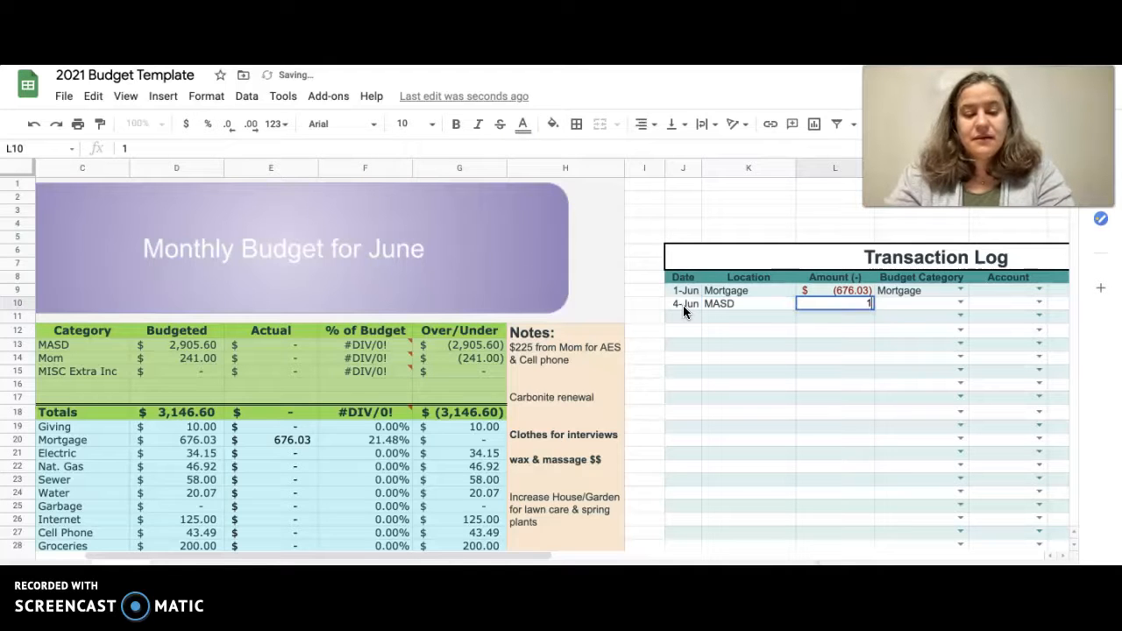
text(4)
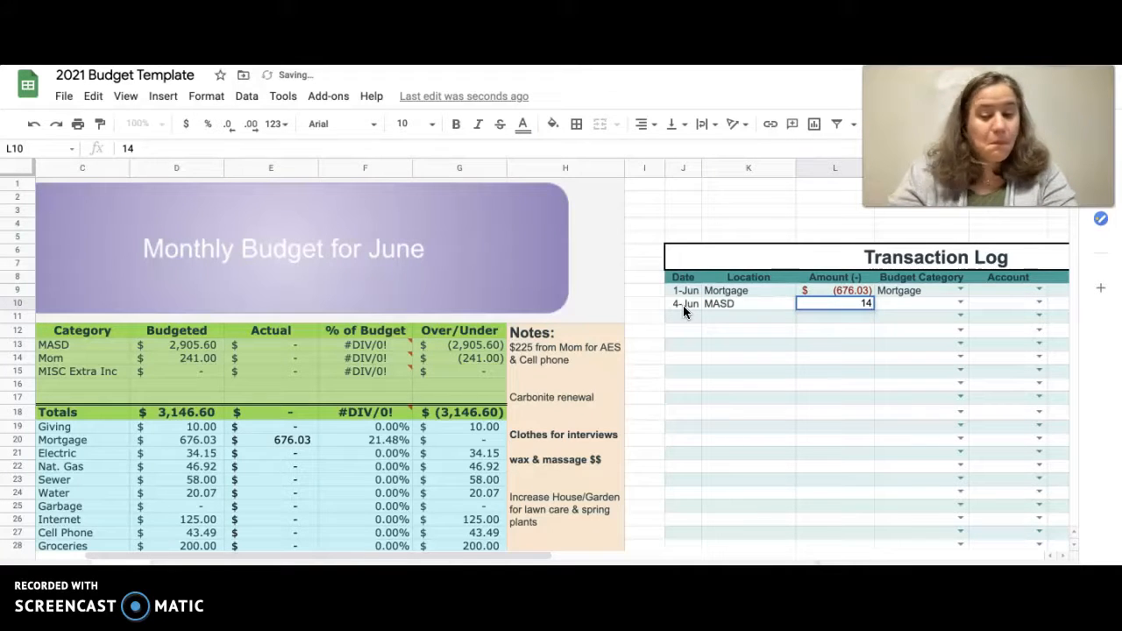
text(52.0)
key(BackSpace)
text(90)
key(Return)
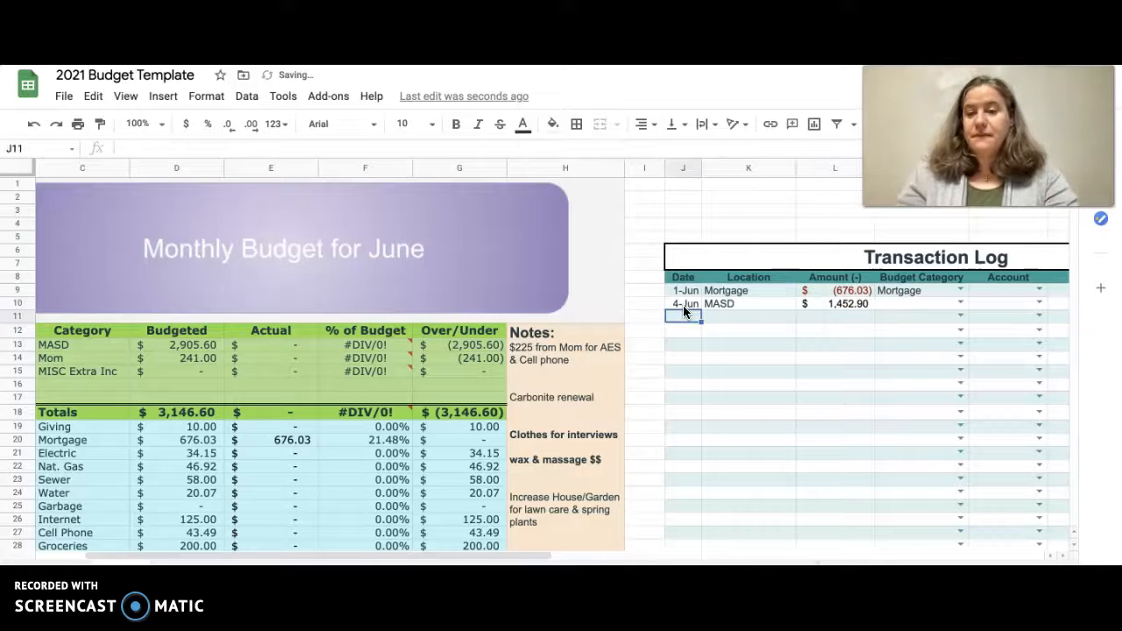
Set the 4-Jun transaction's budget category to MASD and check the MASD income row's Actual formula.
key(Up)
key(Right)
key(Right)
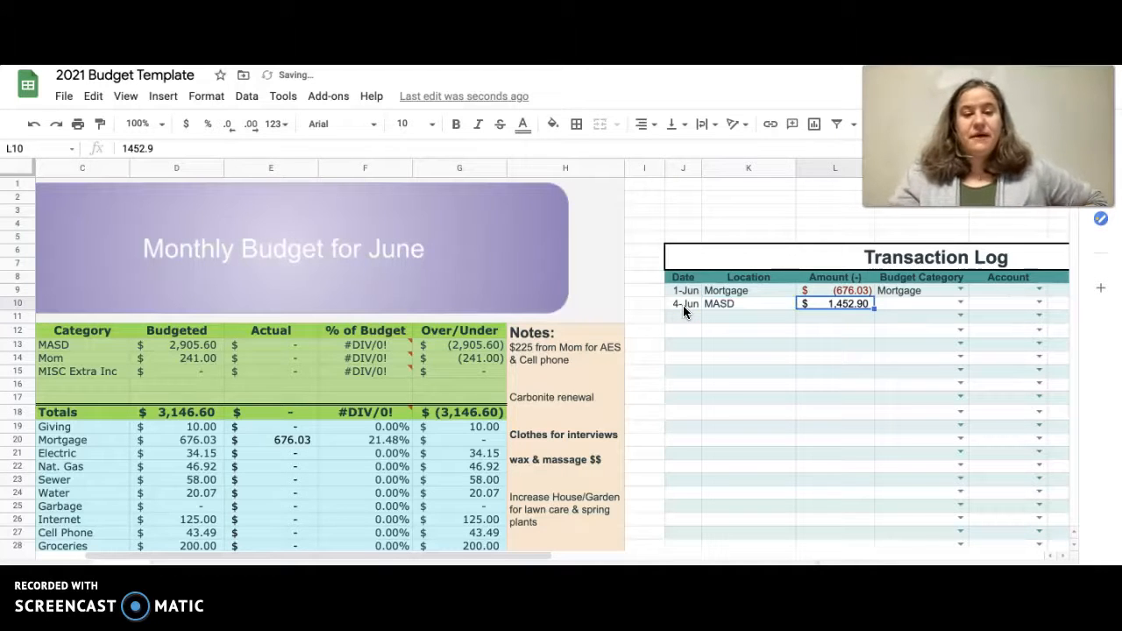
key(Left)
key(Right)
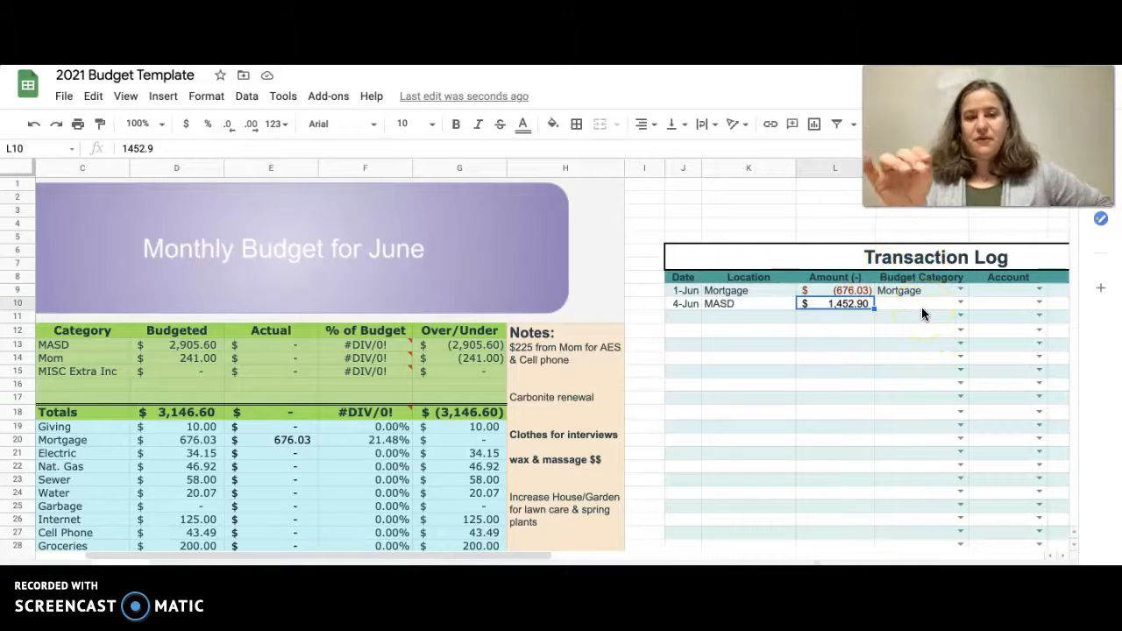
click(960, 303)
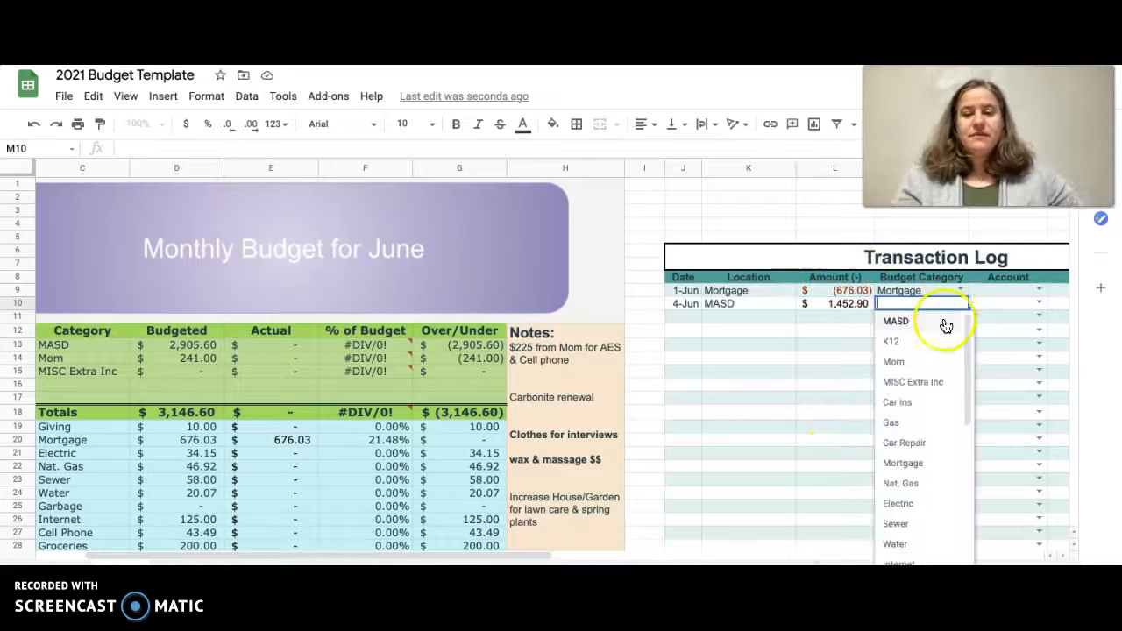
click(944, 320)
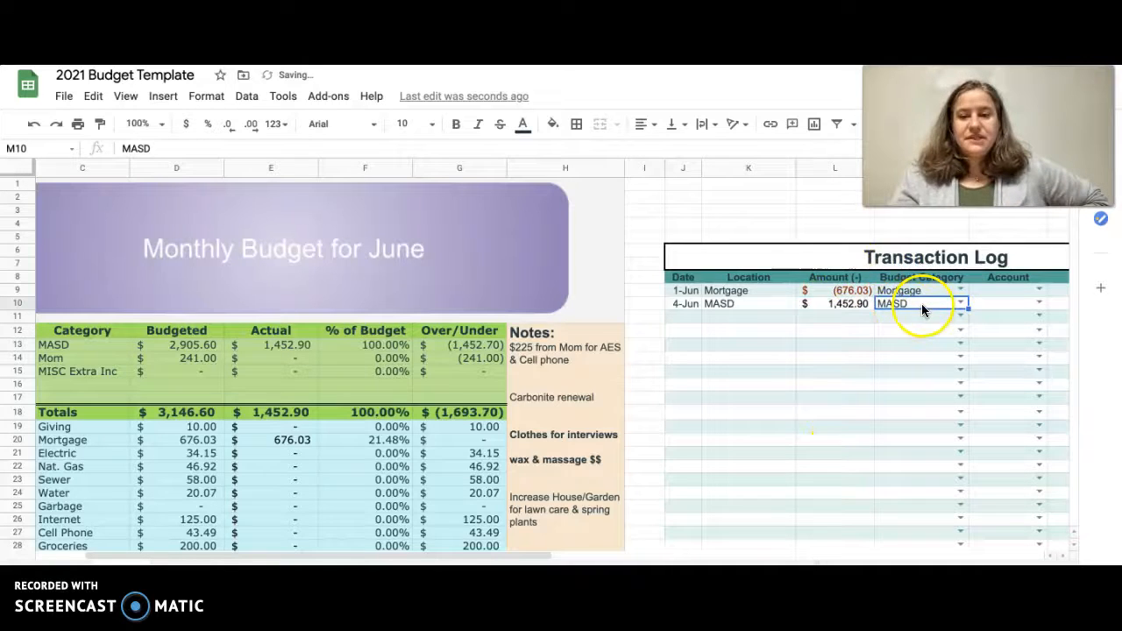
click(261, 346)
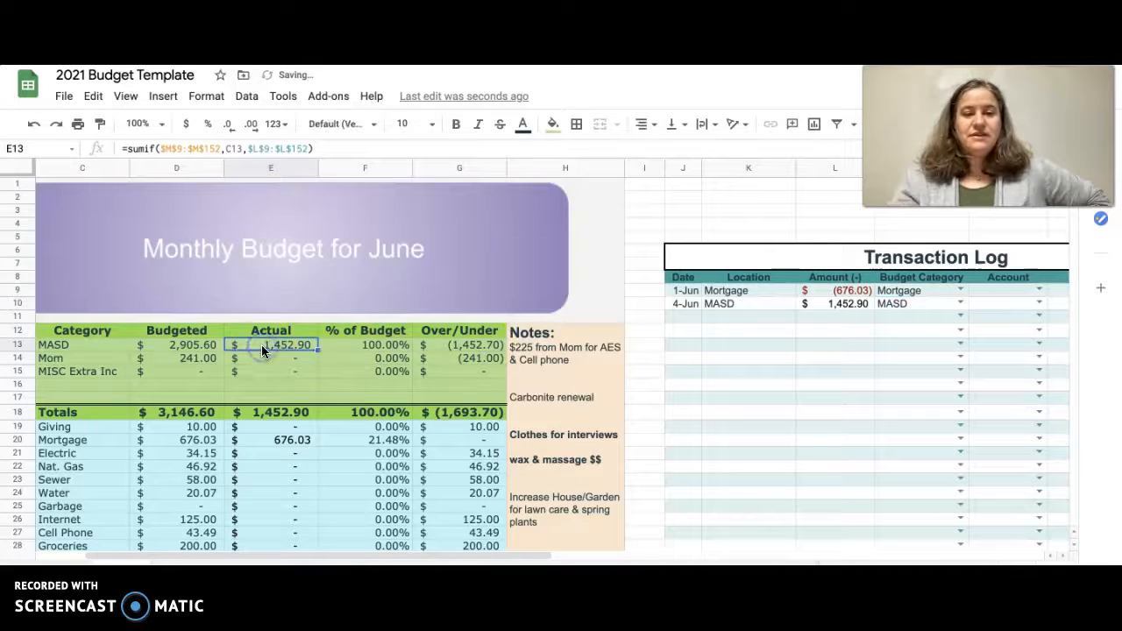
click(834, 318)
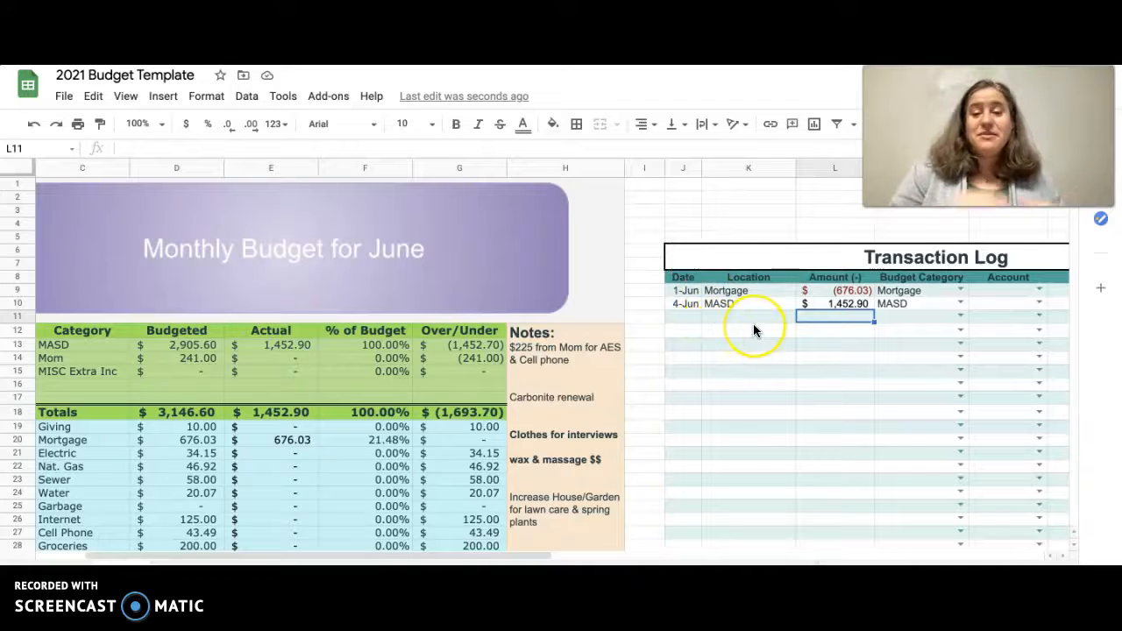
Set the account to Checking for both the 1-Jun and 4-Jun transactions.
click(1003, 288)
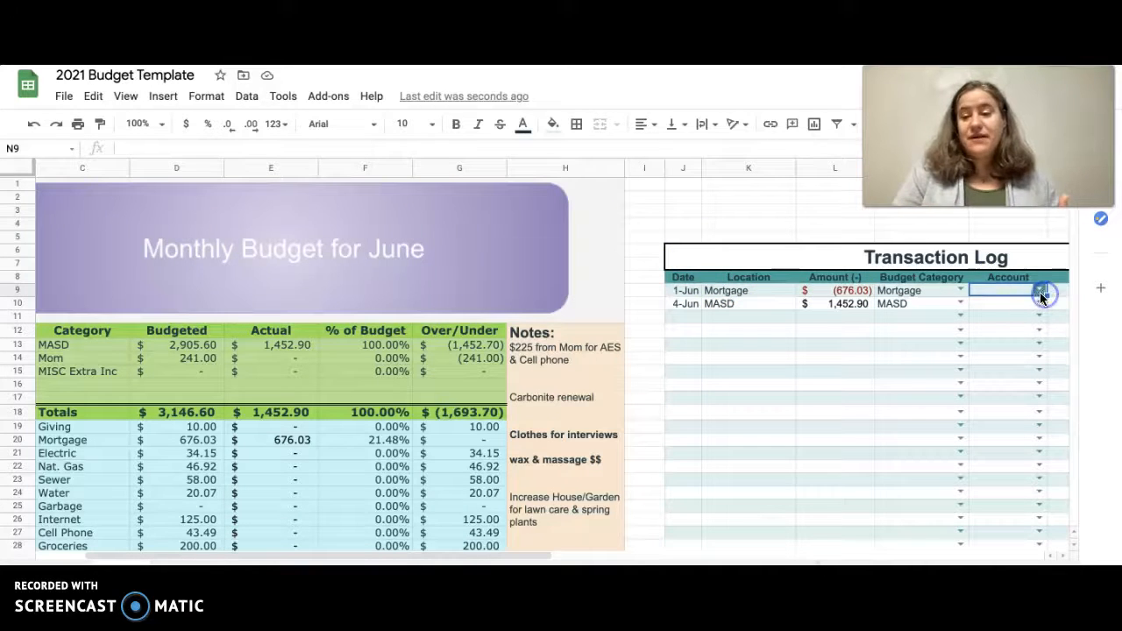
text(ch)
key(Return)
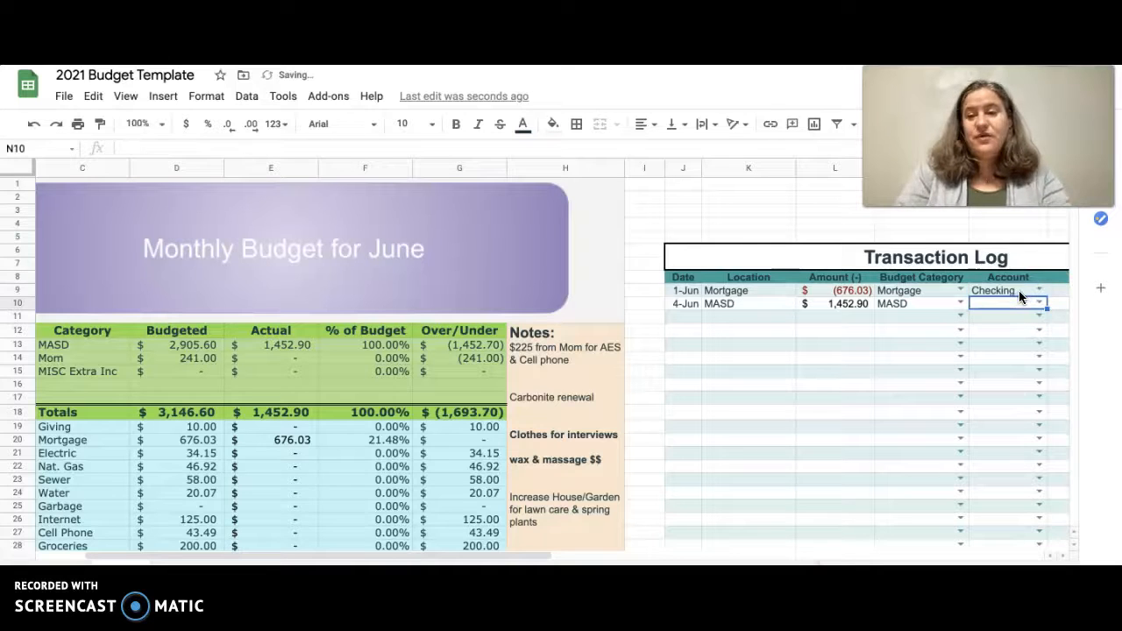
text(ch)
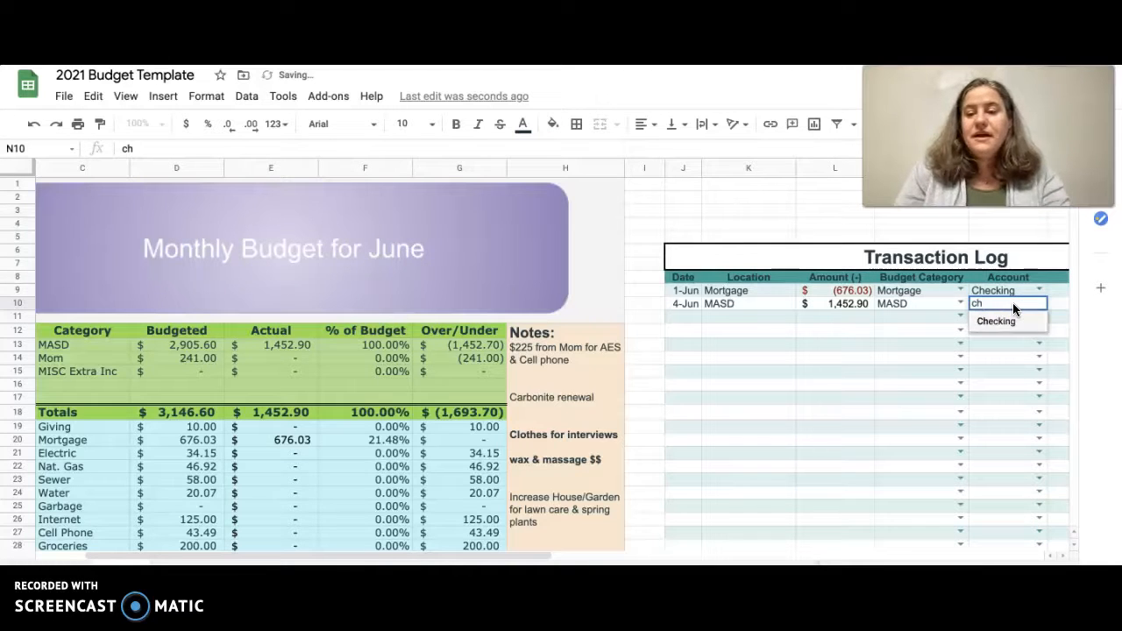
key(Return)
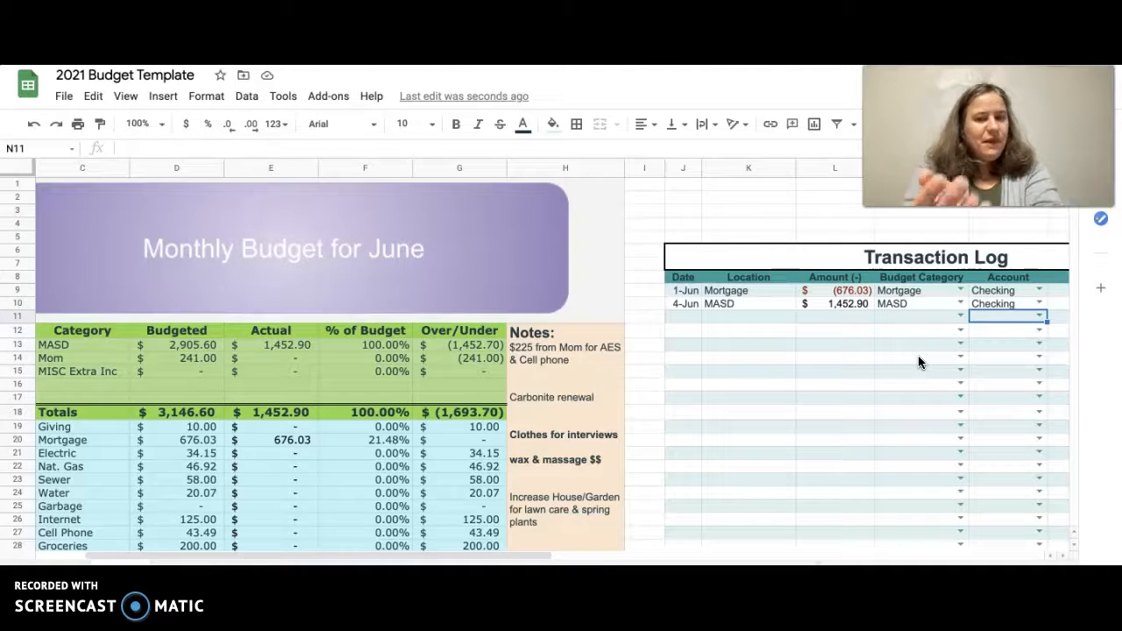
Examine the Transaction Log's Notes column and the income and expense rows of the monthly budget.
scroll(895, 314, right, 3)
click(906, 317)
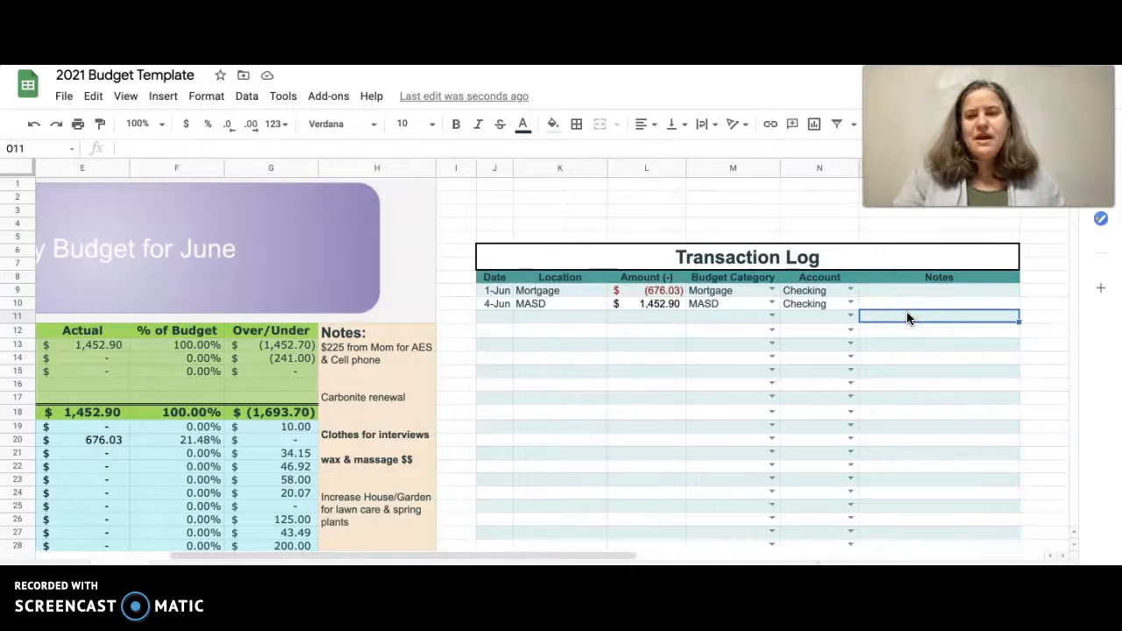
scroll(906, 317, left, 3)
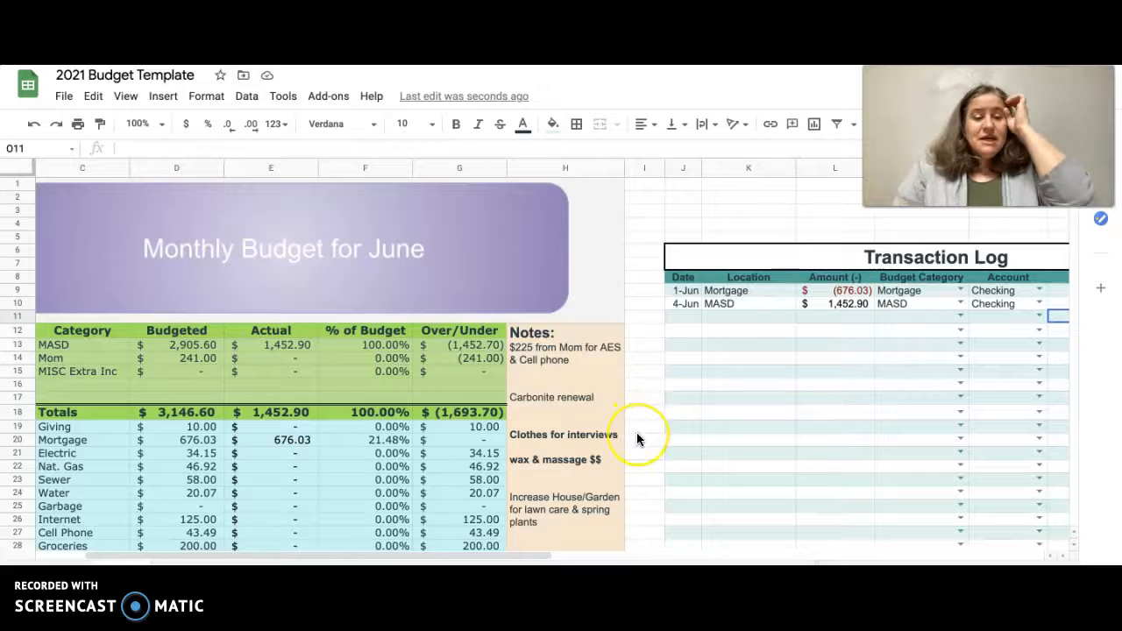
scroll(636, 438, left, 3)
scroll(636, 438, down, 5)
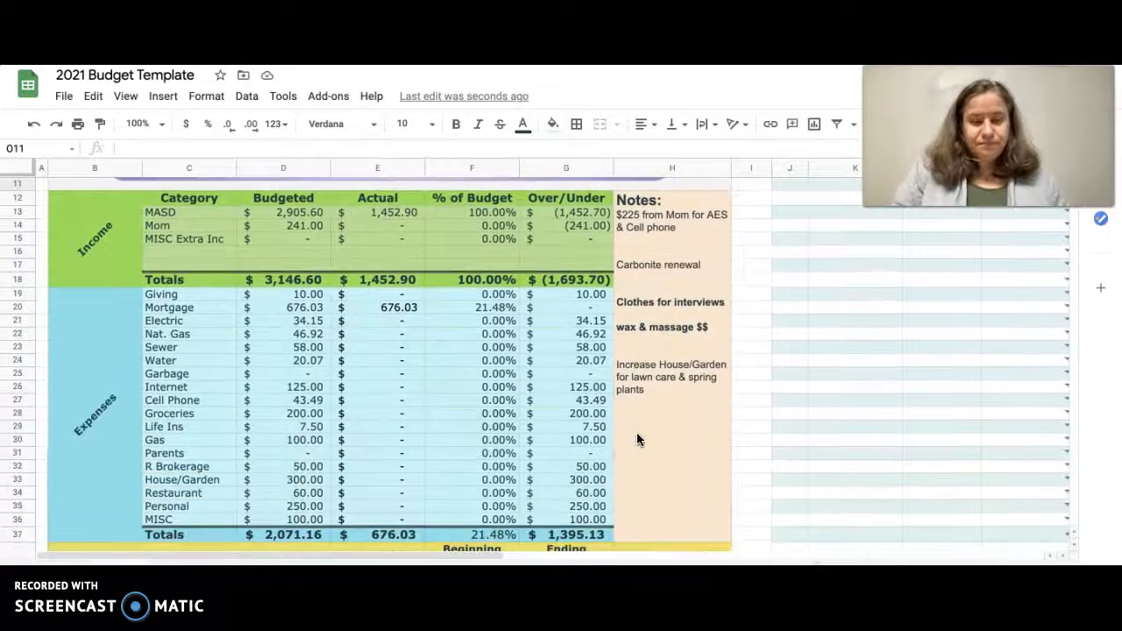
scroll(841, 428, up, 5)
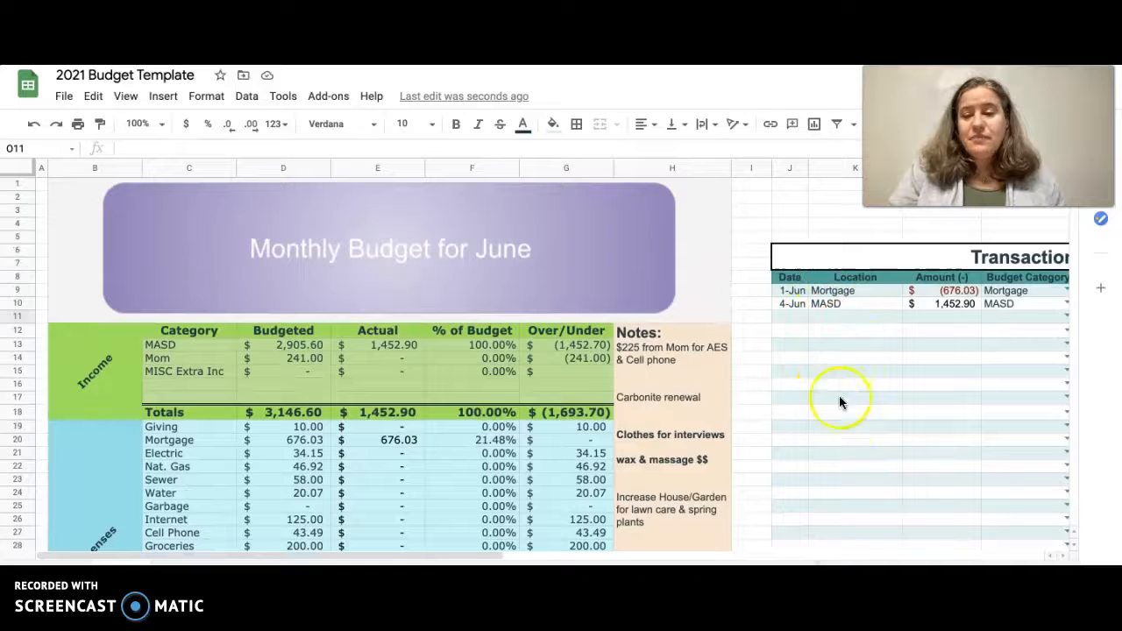
scroll(846, 410, down, 2)
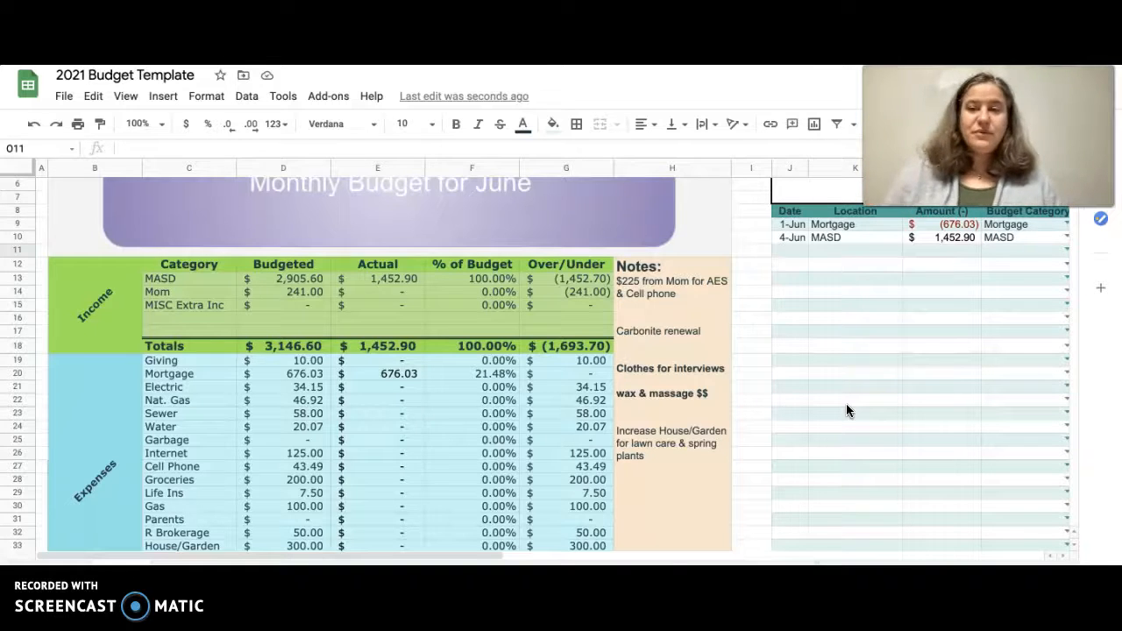
click(915, 263)
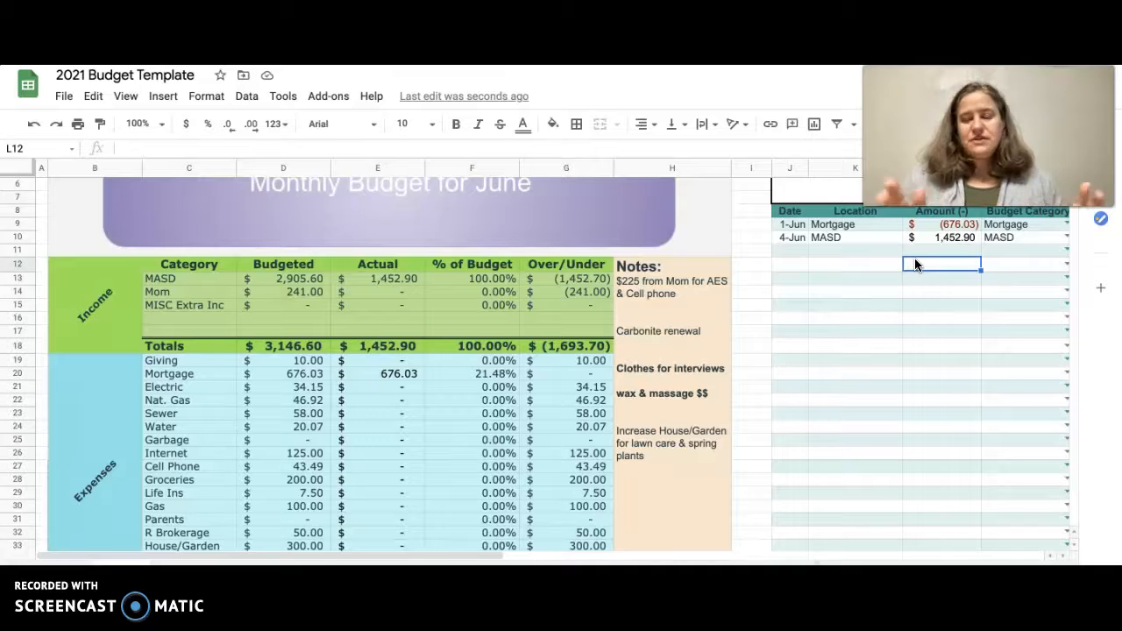
key(Down)
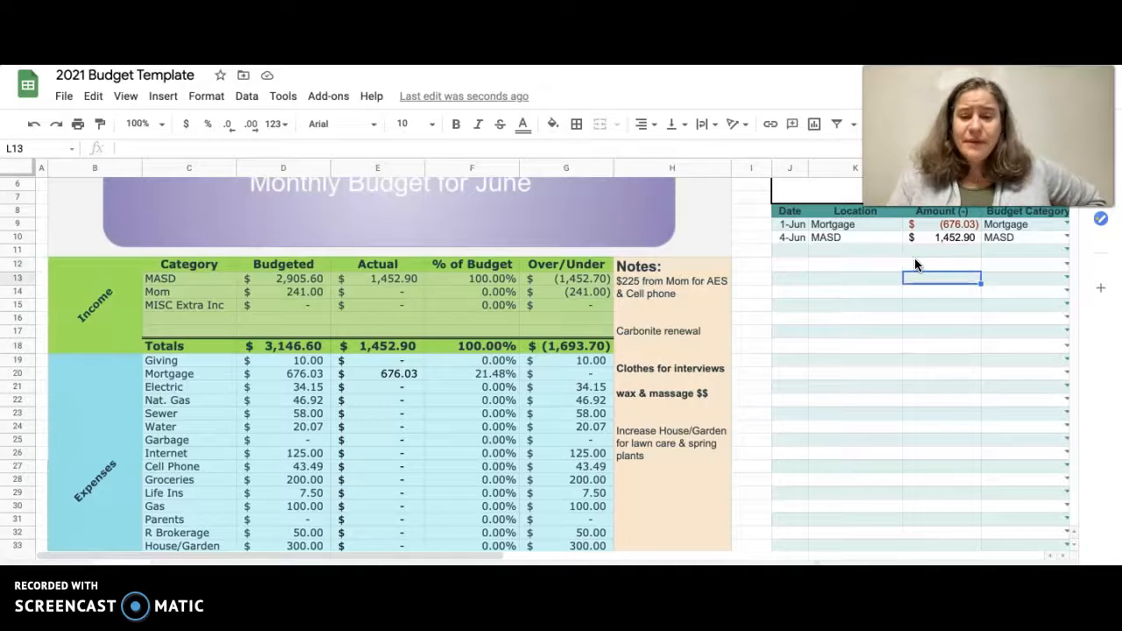
key(Down)
key(Left)
key(Up)
key(Up)
key(Up)
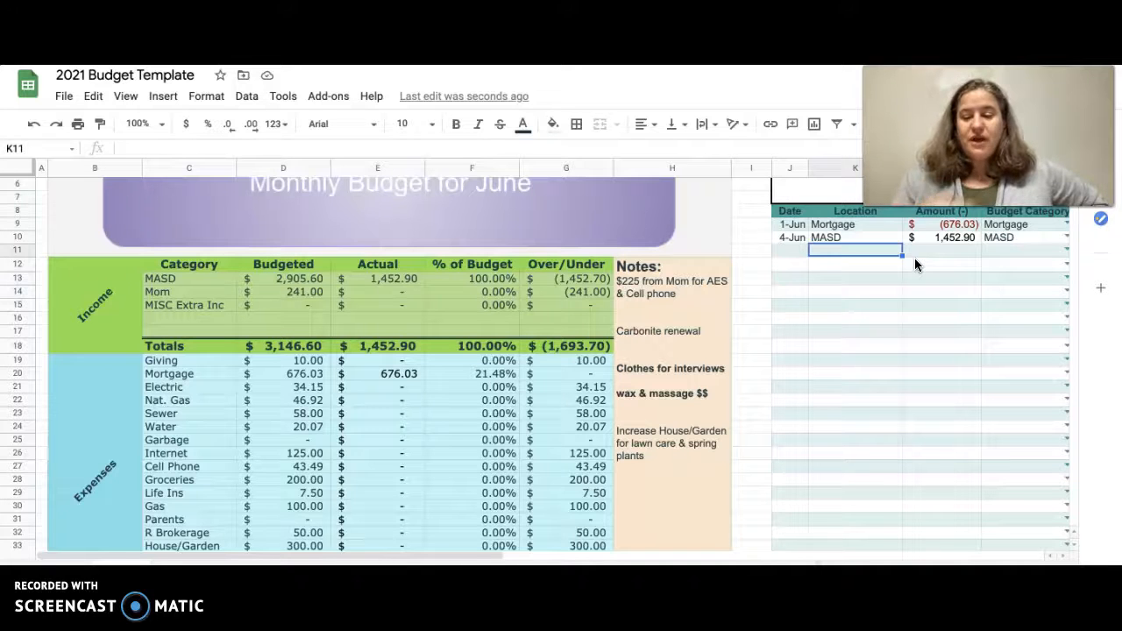
key(Down)
key(Down)
key(Down)
key(Down)
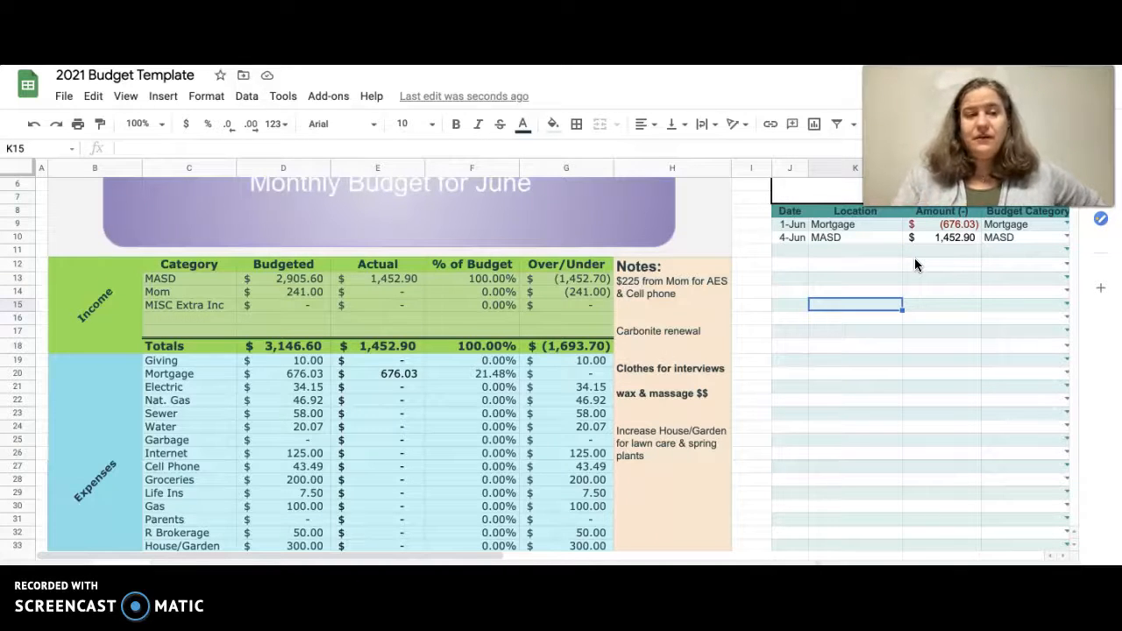
Enter 50 as the Actual amount for Car Repair in the Savings & Sinking Funds section.
scroll(486, 392, down, 3)
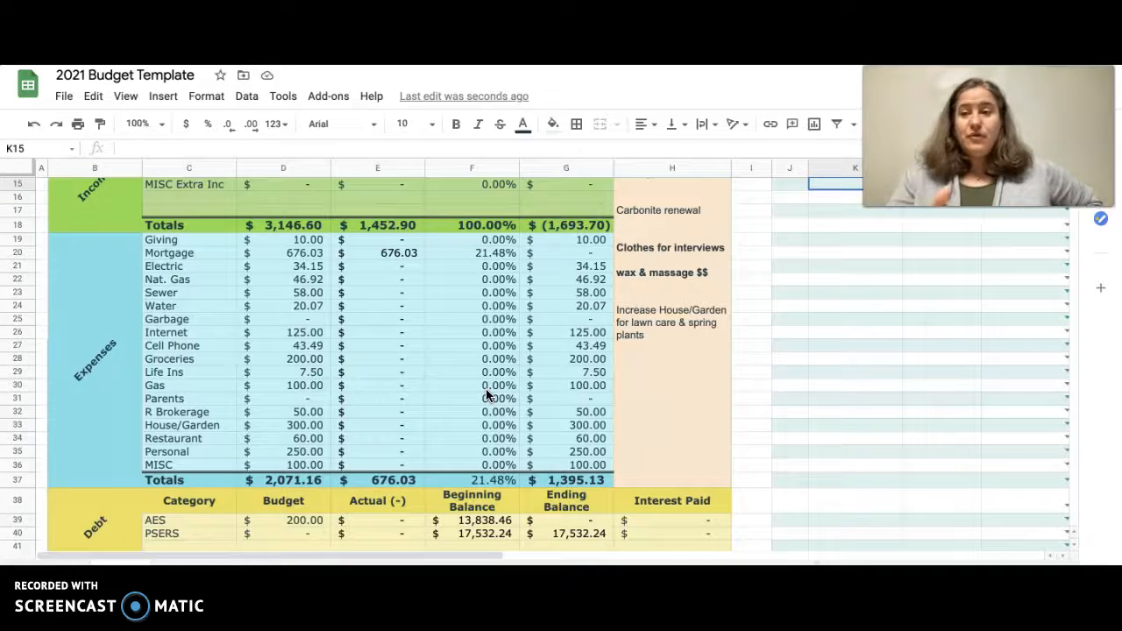
scroll(485, 388, down, 3)
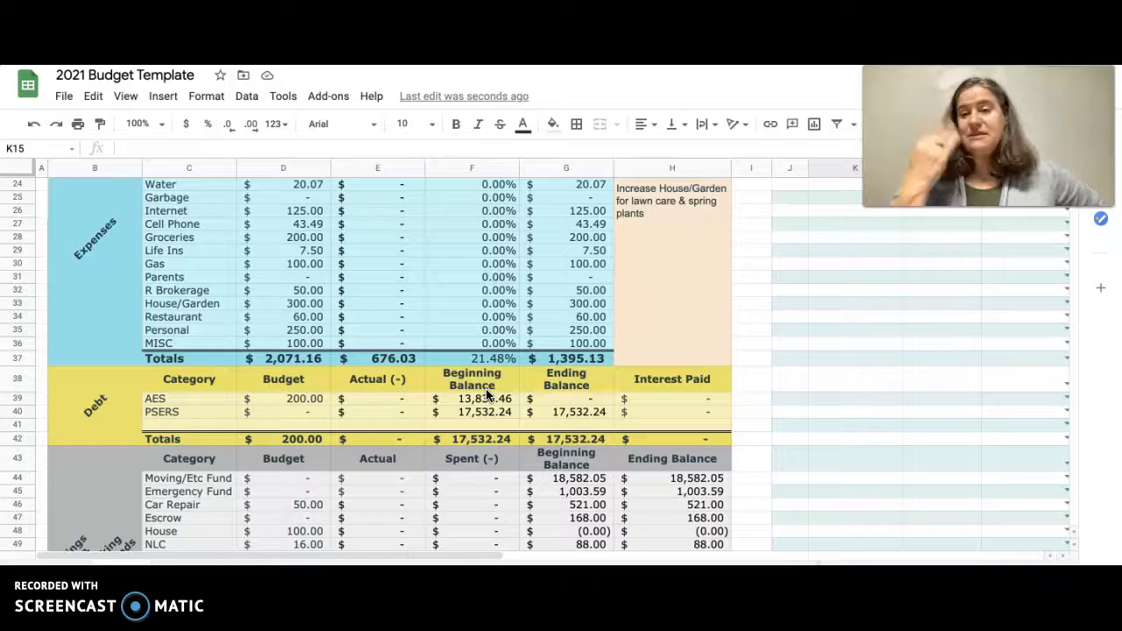
scroll(485, 394, up, 3)
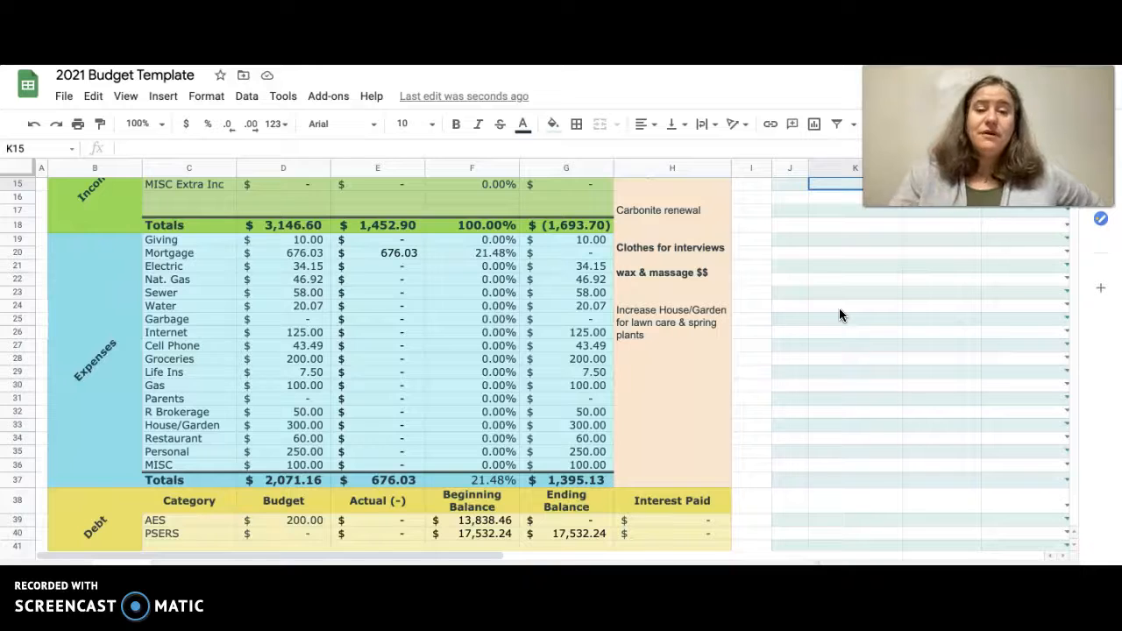
scroll(839, 308, down, 2)
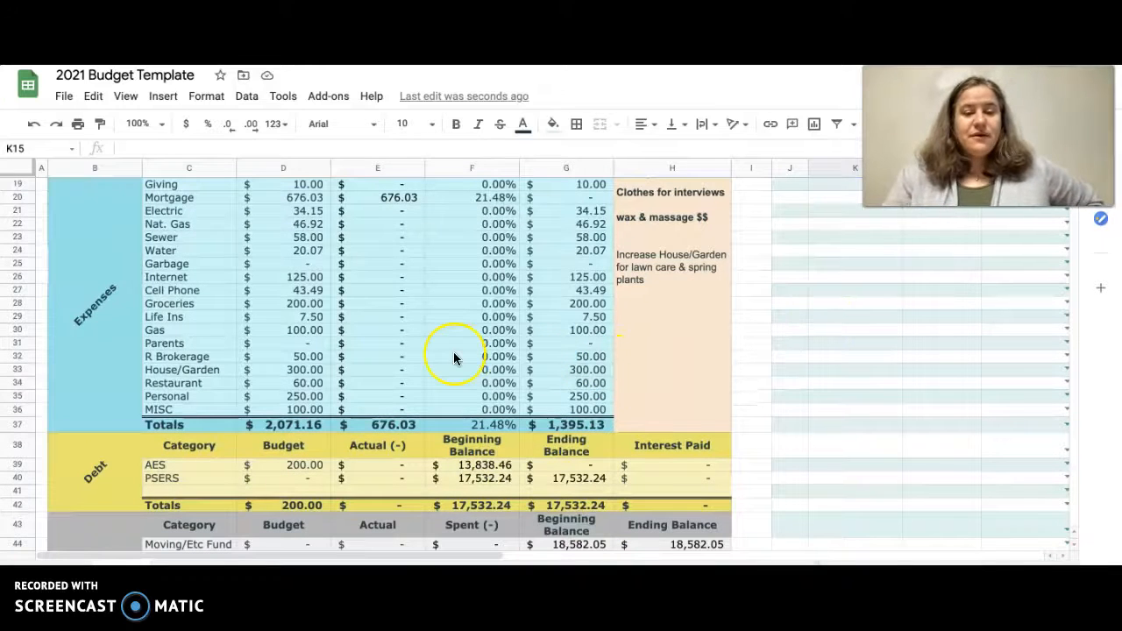
scroll(450, 353, down, 6)
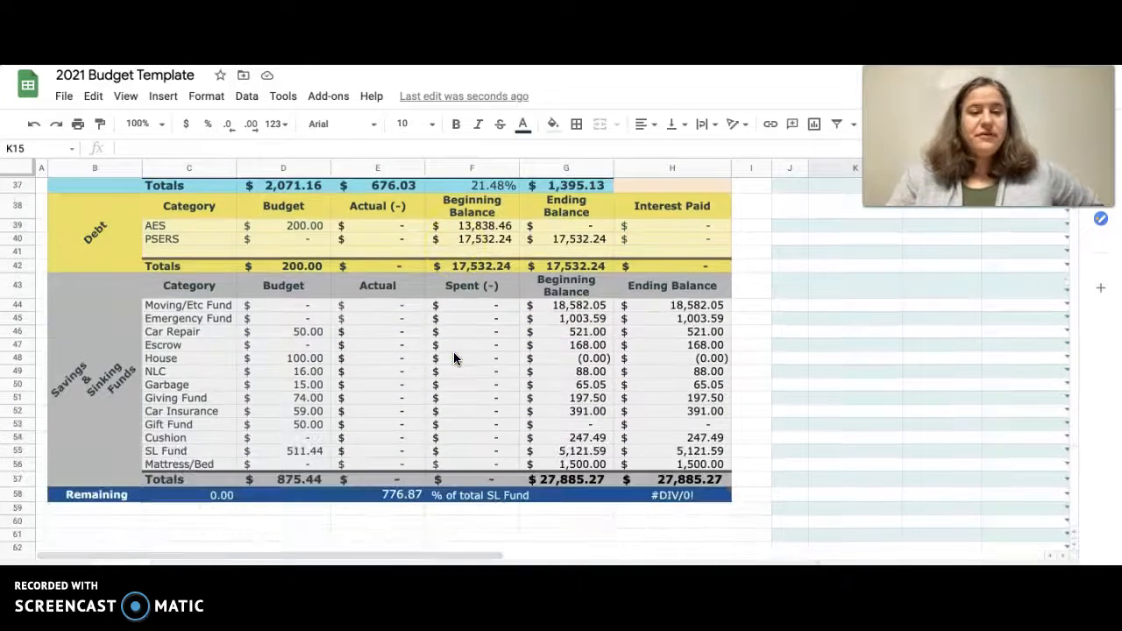
click(388, 332)
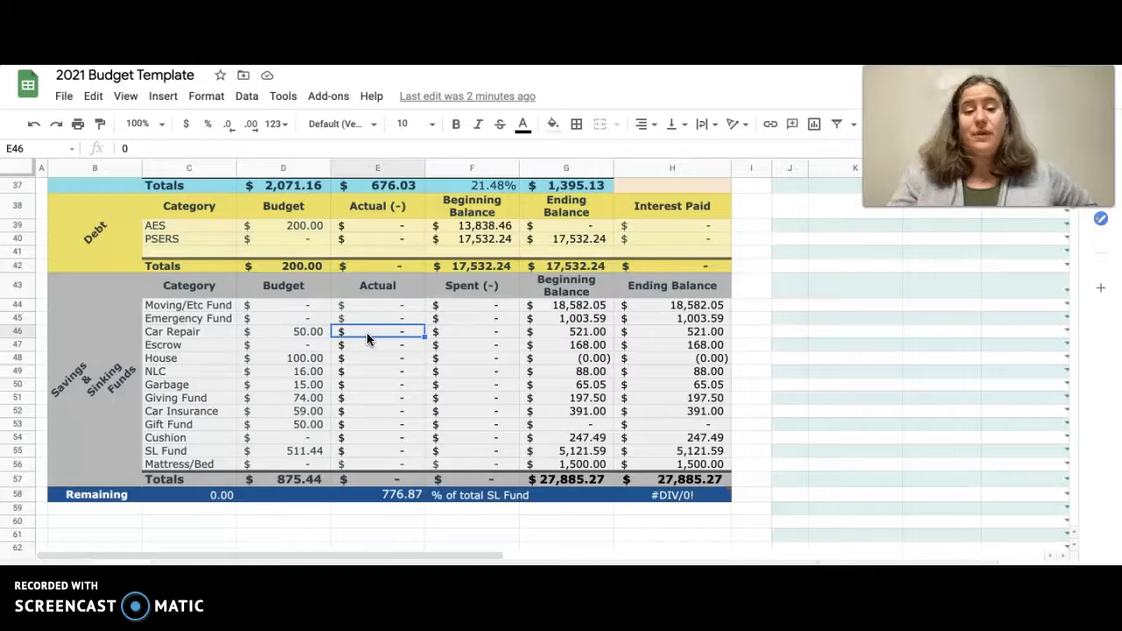
text(50)
key(Return)
Enter the Actual savings amounts: 16 for NLC, 15 for Garbage, 74 for Giving Fund and 59 for Car Insurance.
key(Down)
key(Down)
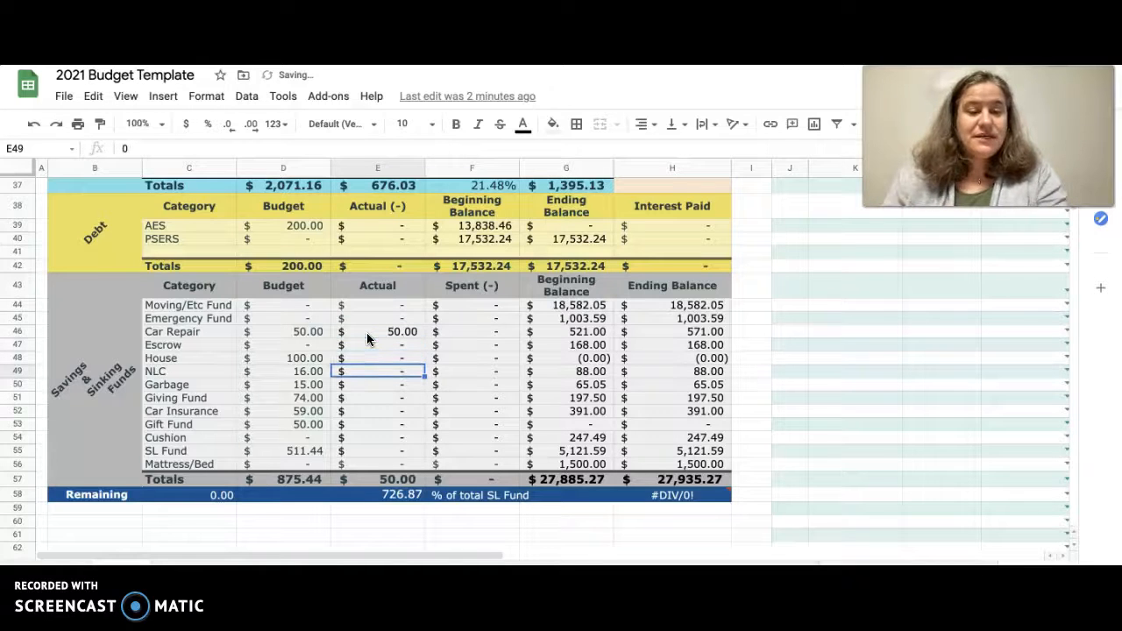
text(16)
key(Return)
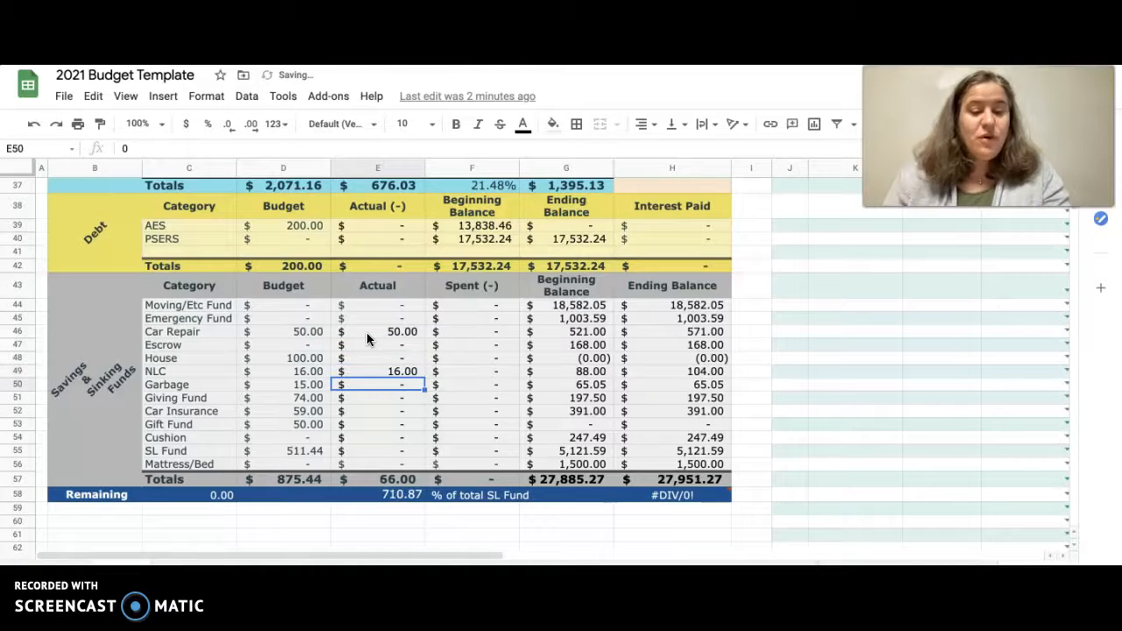
text(15)
key(Return)
text(74)
key(Return)
key(Return)
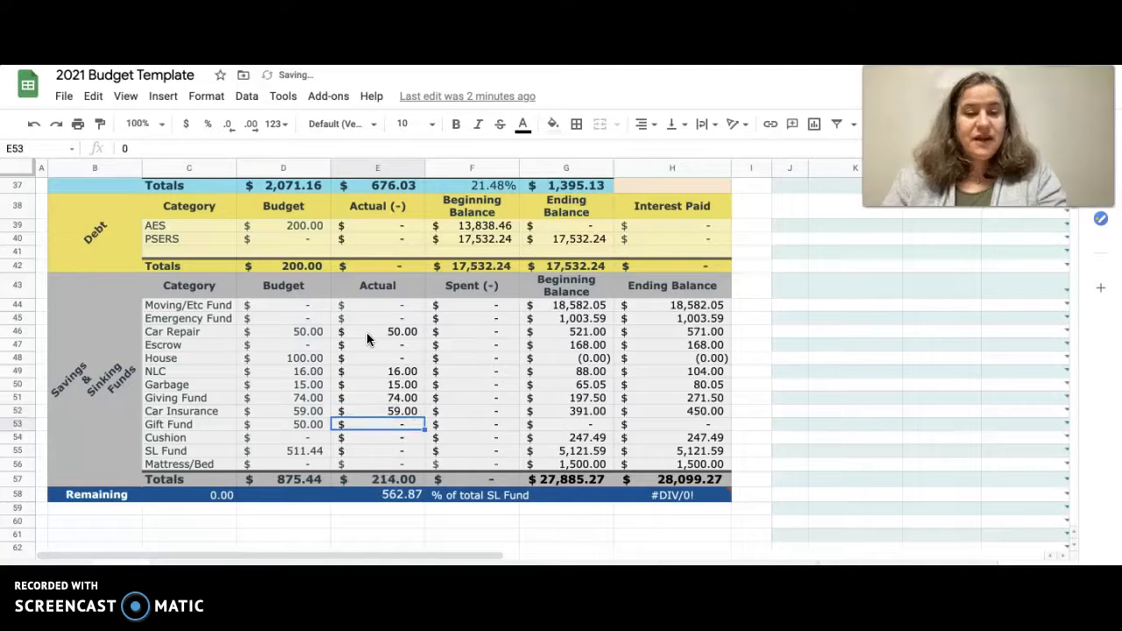
key(Down)
key(Up)
key(Up)
key(Up)
key(Up)
key(Up)
key(Up)
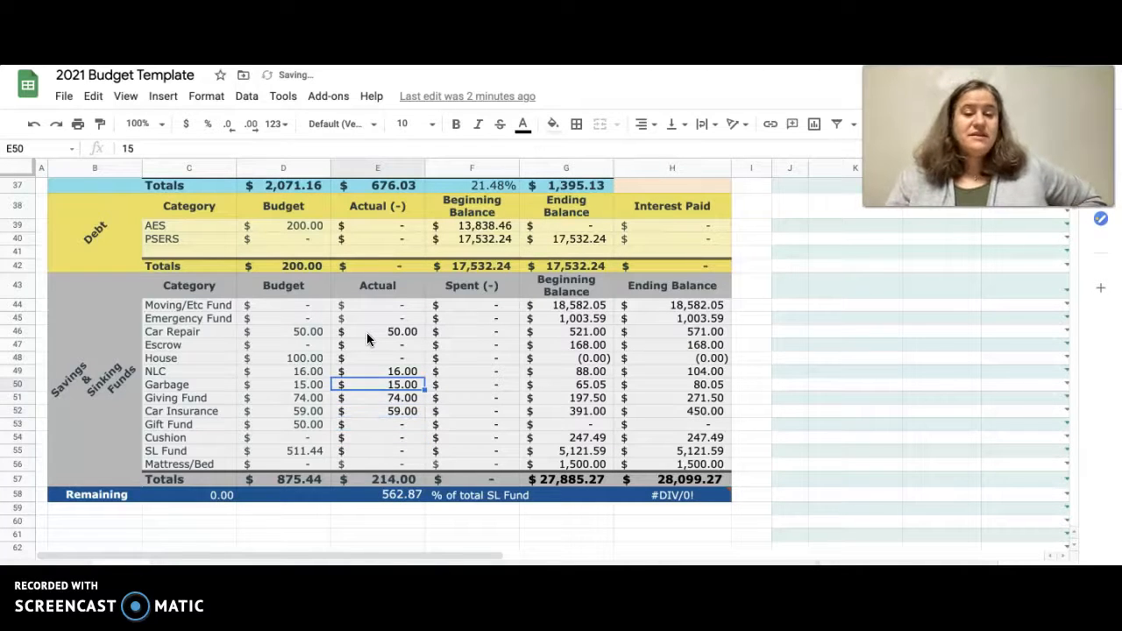
key(Down)
key(Down)
key(Down)
key(Down)
key(Down)
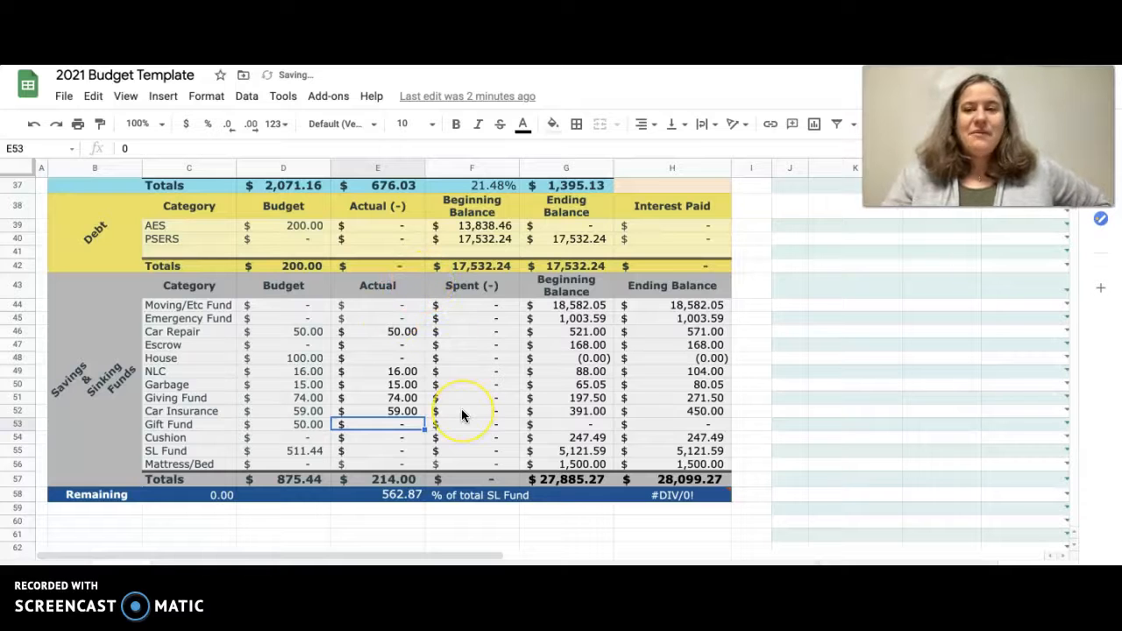
scroll(463, 414, up, 10)
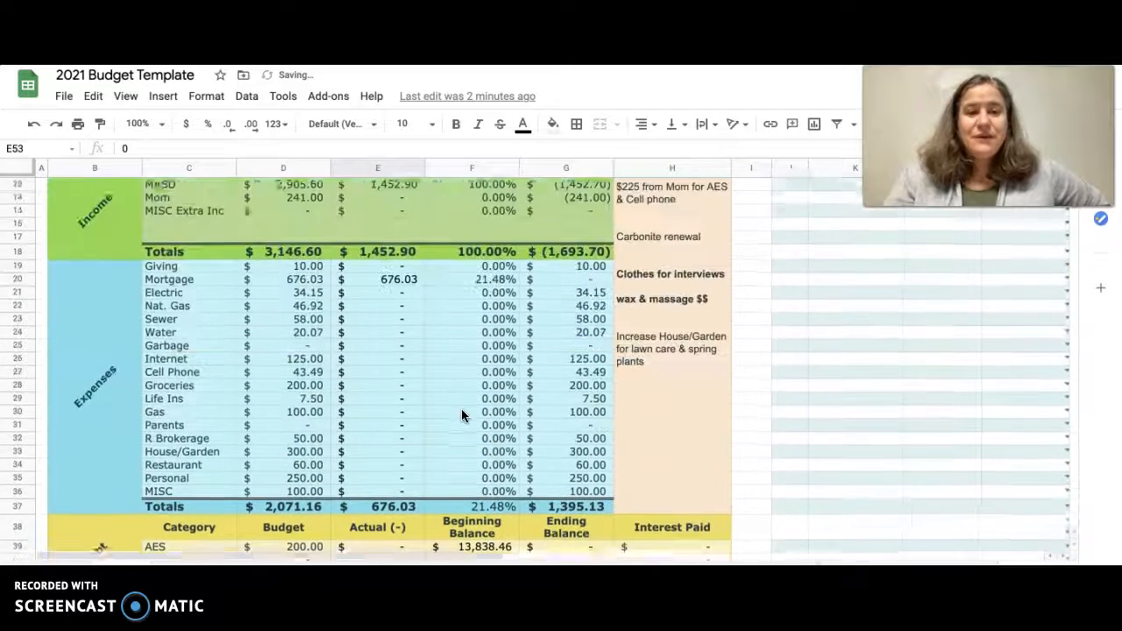
scroll(462, 415, up, 2)
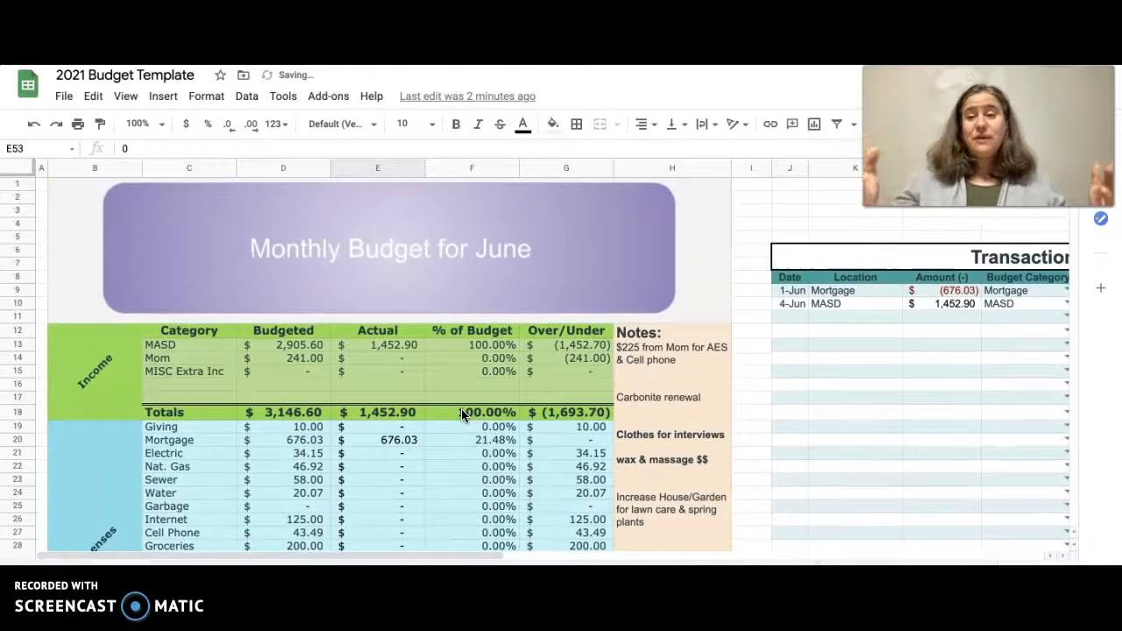